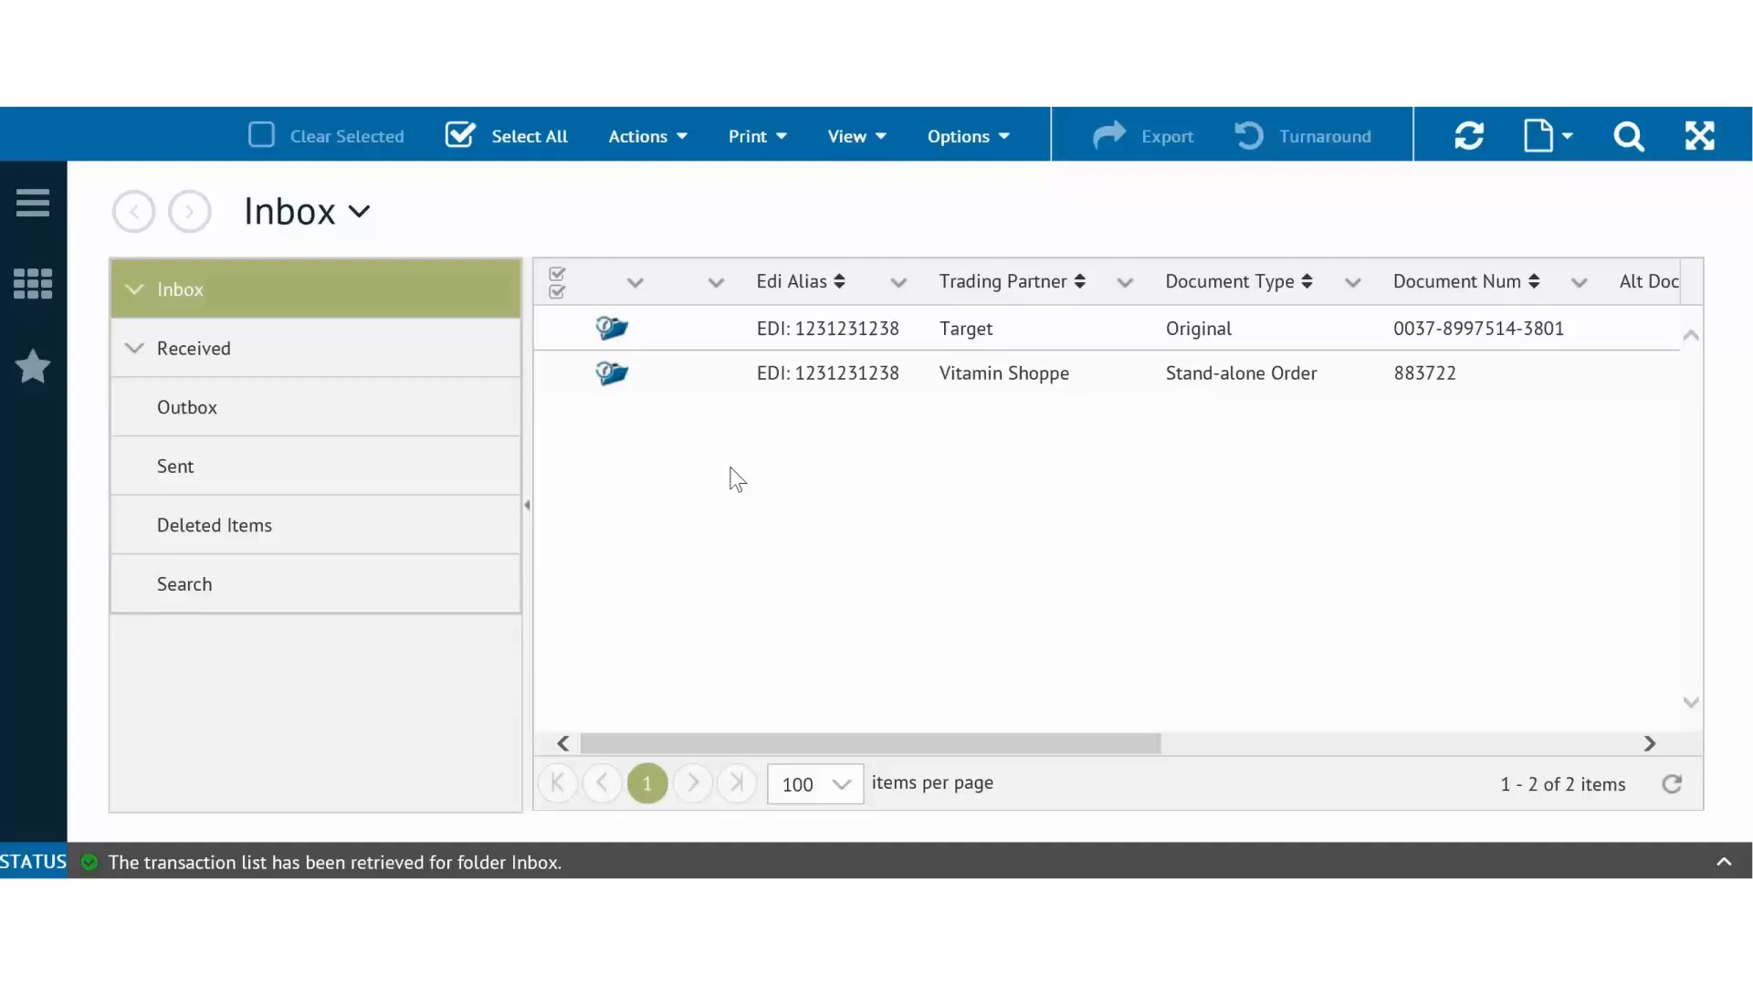
# Step: Open the UCC-128 label settings of the trading partner Target
pyautogui.click(36, 212)
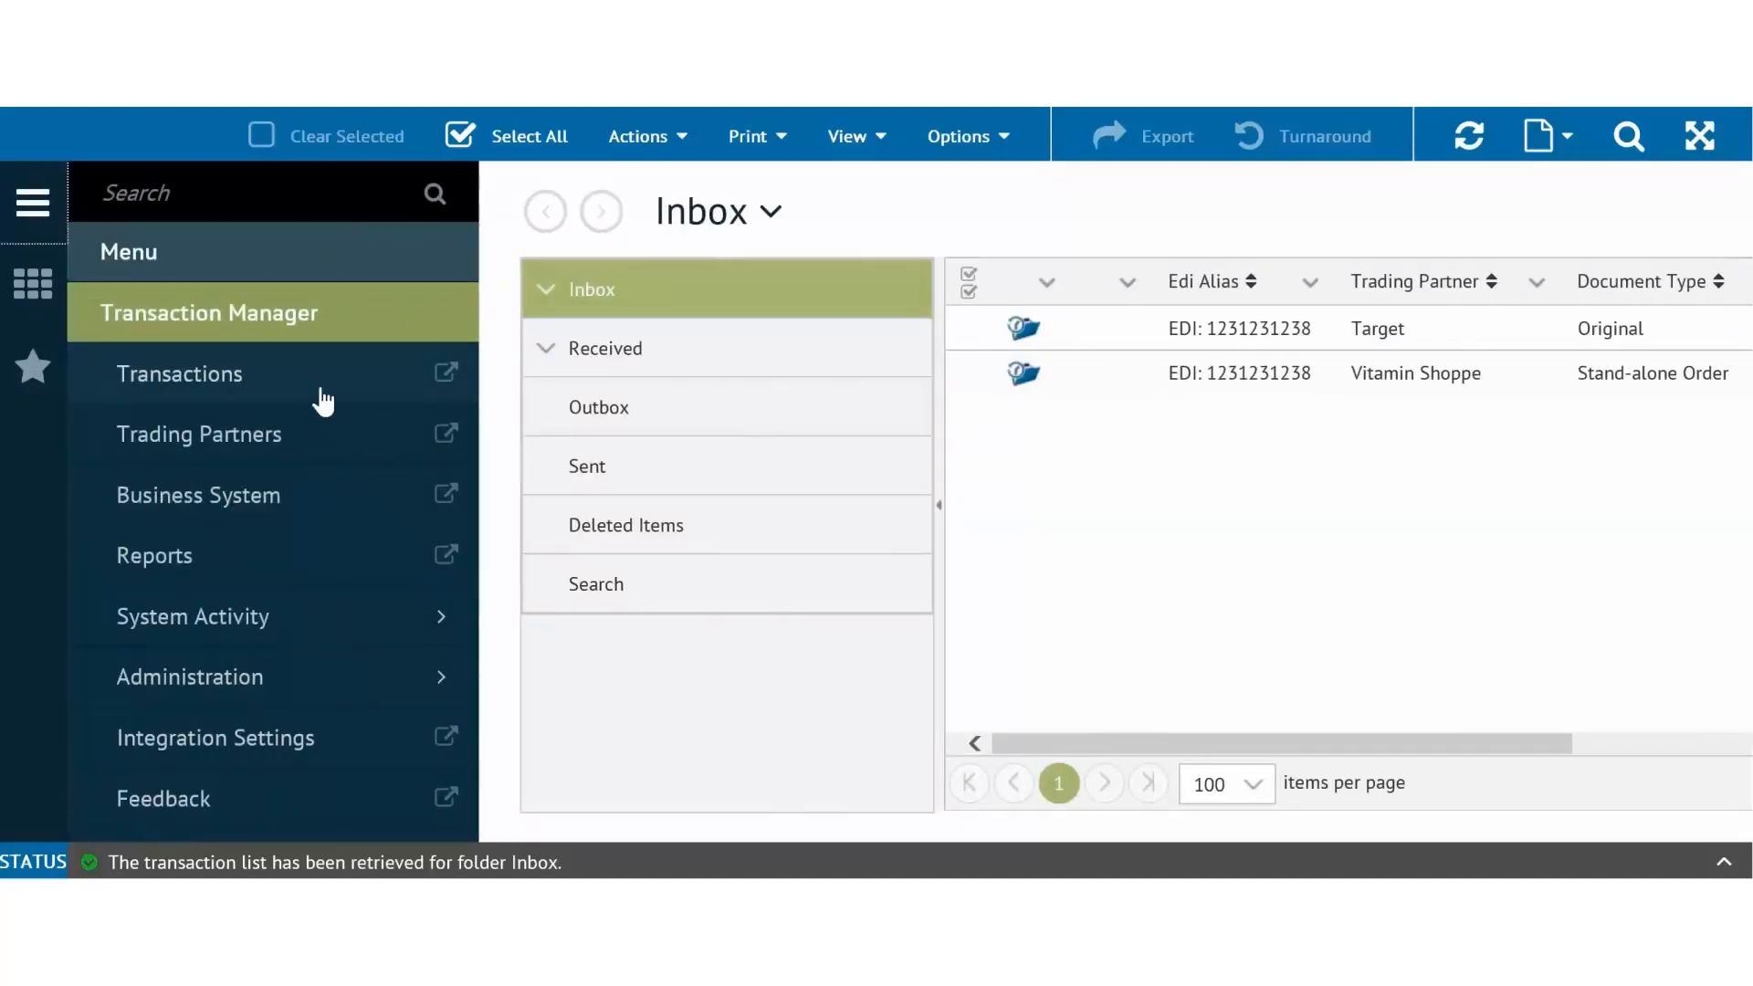
pyautogui.click(330, 433)
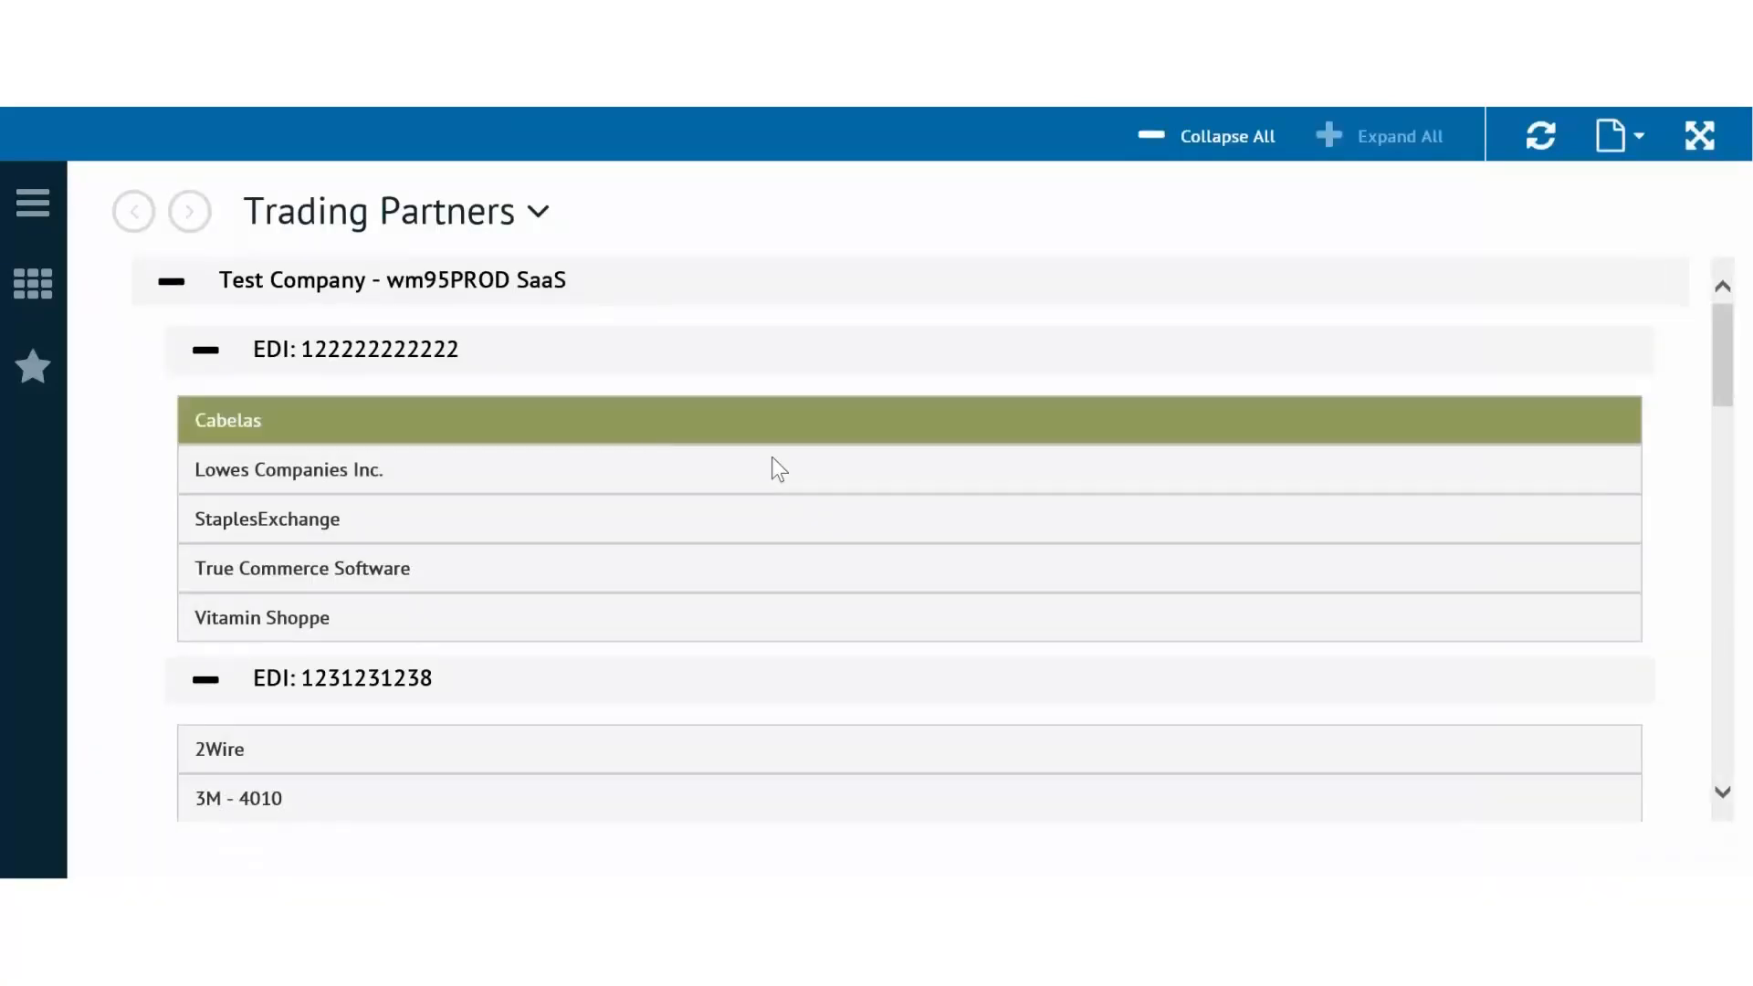
pyautogui.moveTo(1724, 364); pyautogui.dragTo(1744, 586)
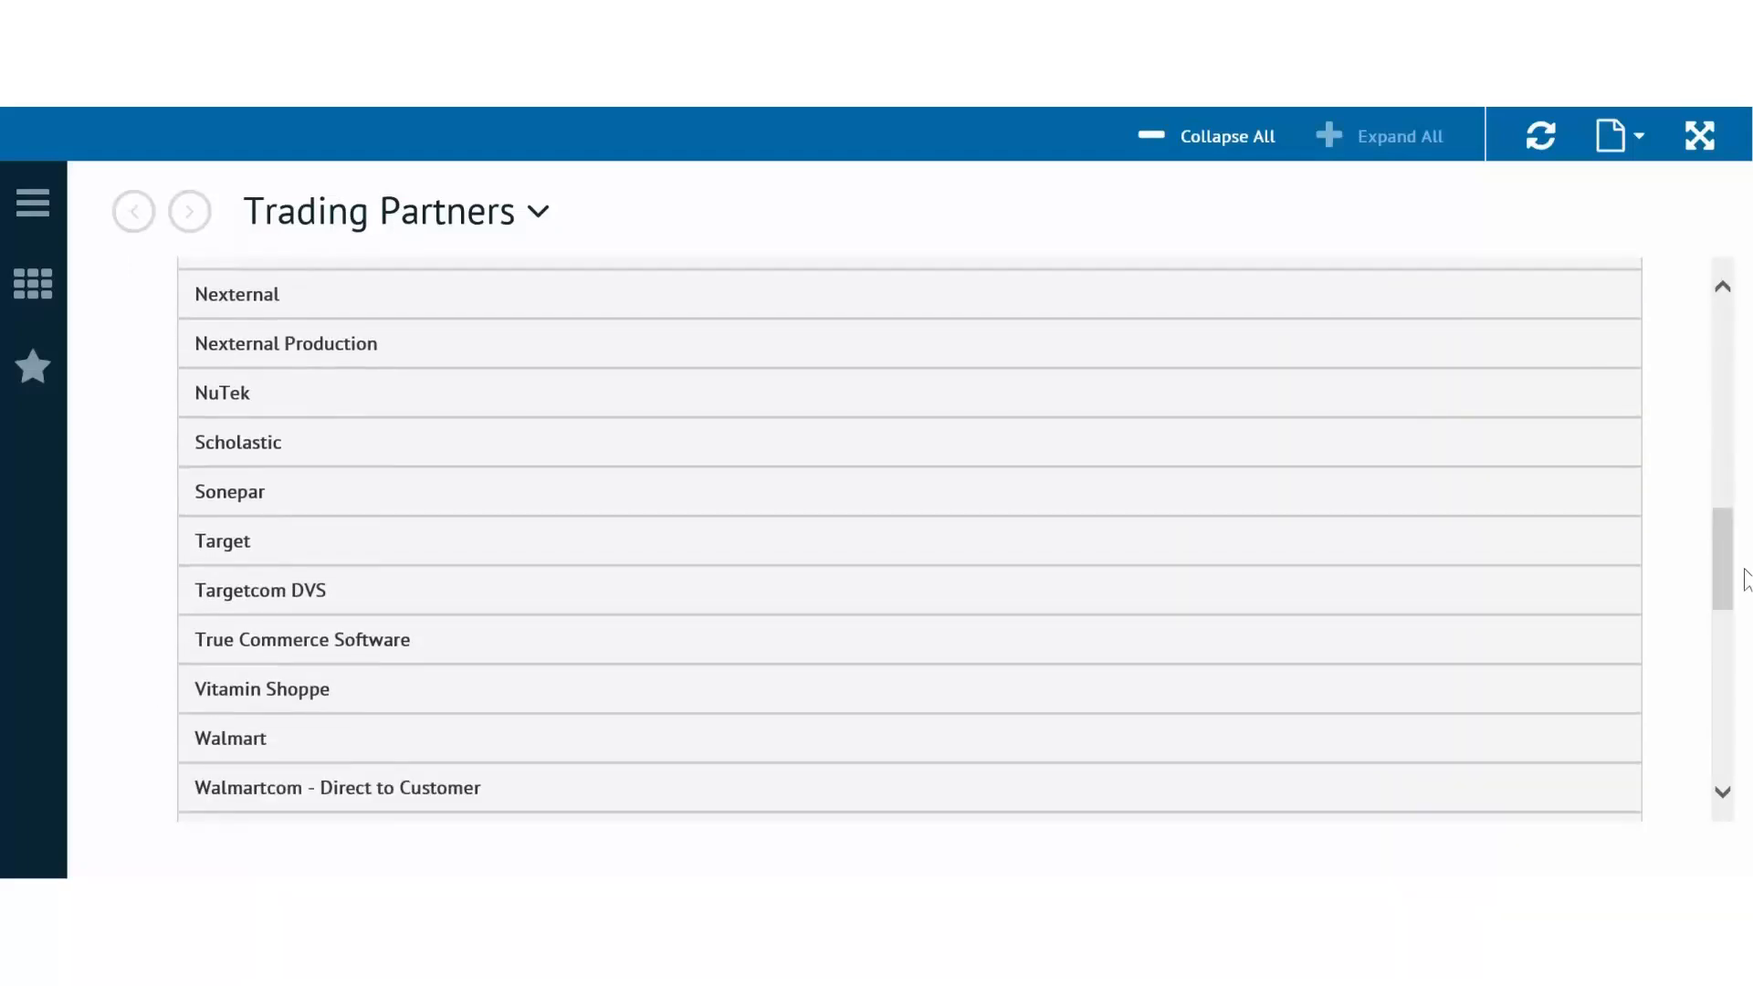
pyautogui.click(973, 552)
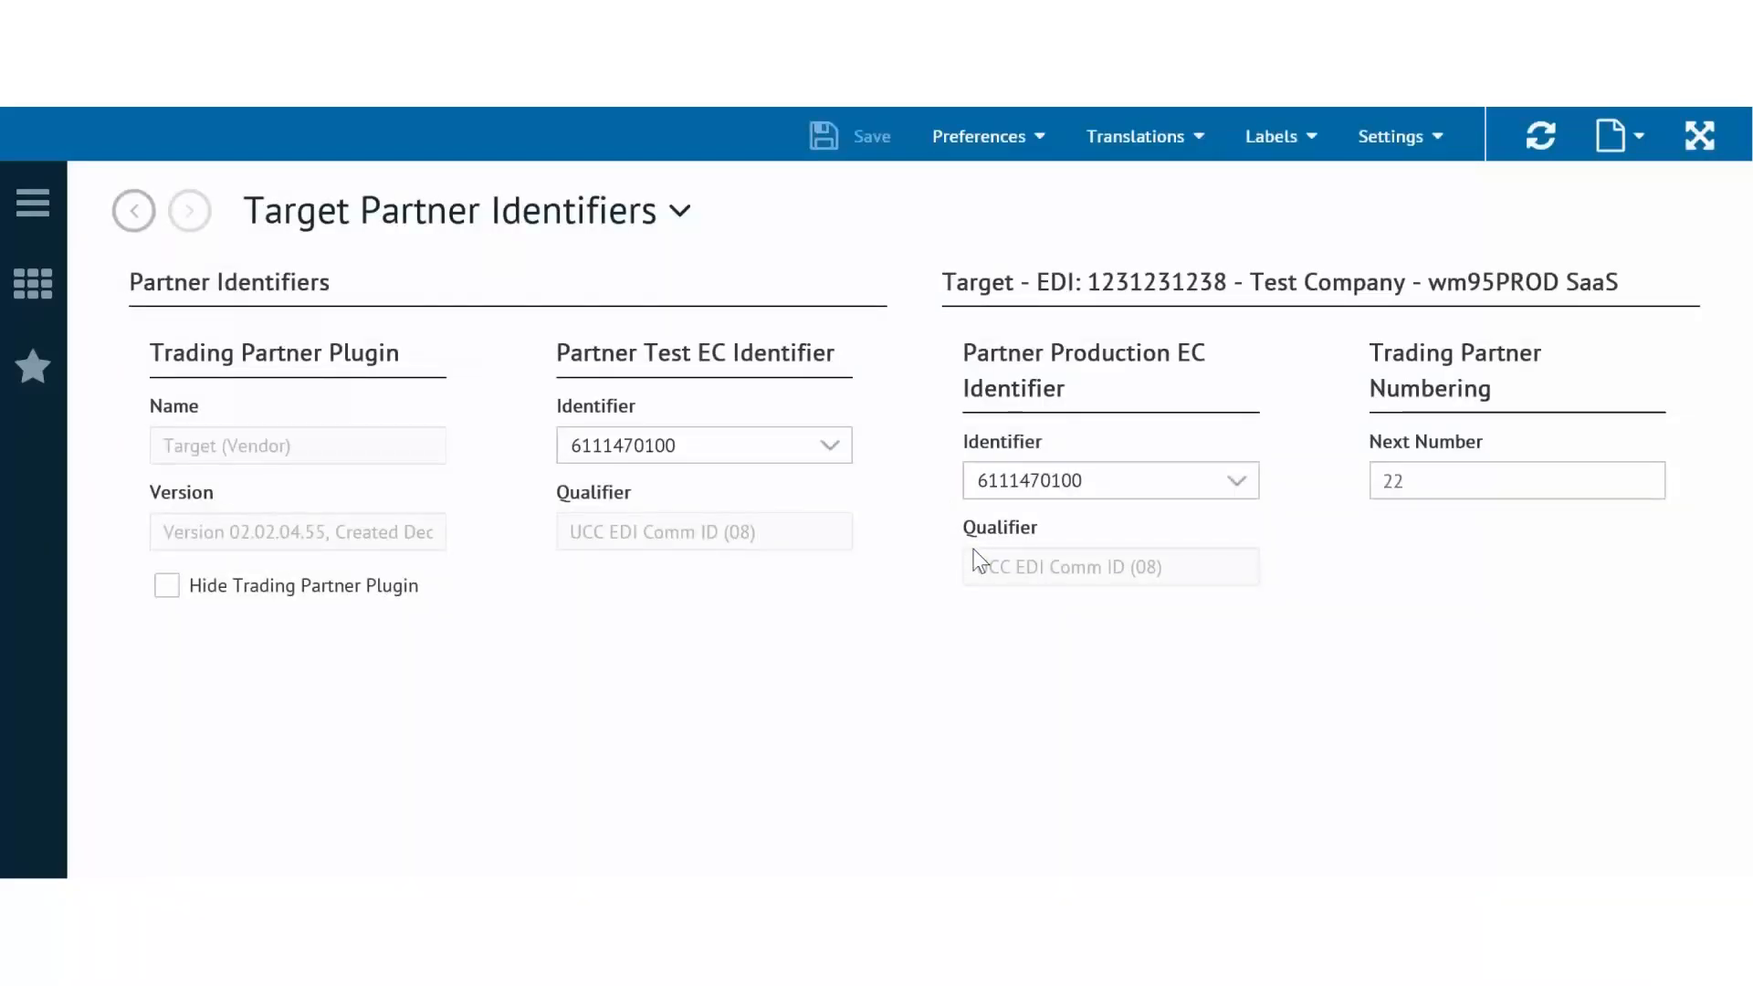
pyautogui.click(1266, 144)
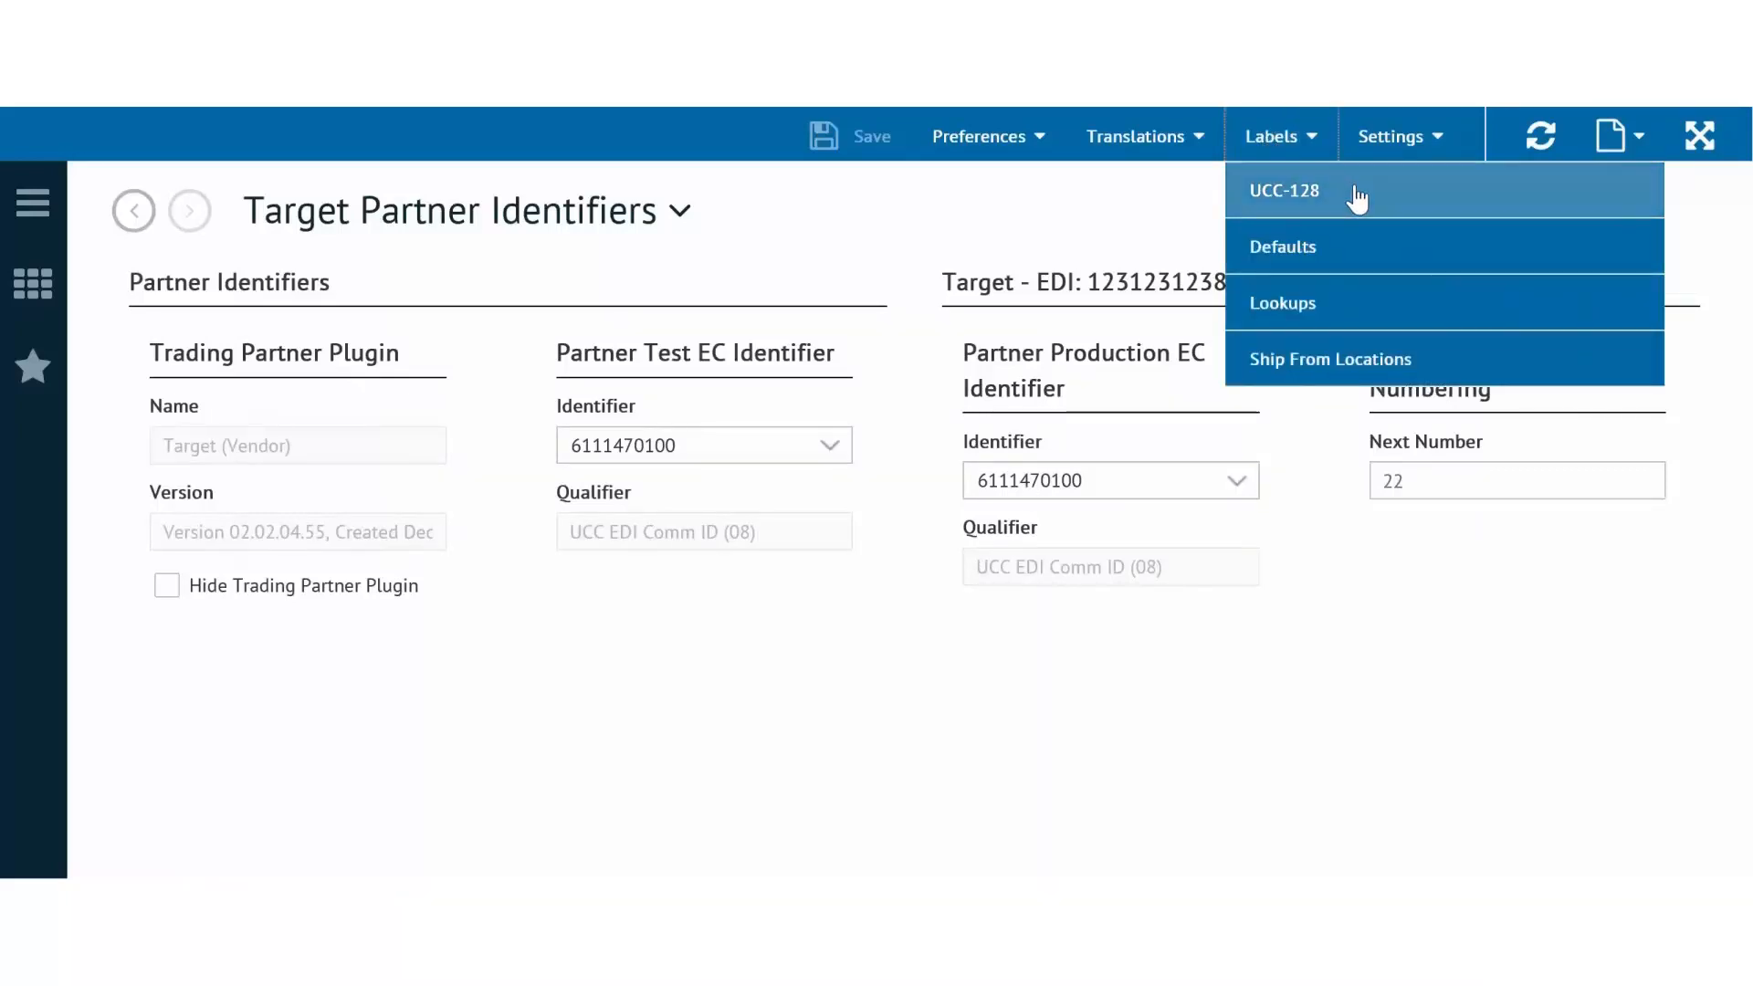
pyautogui.click(1357, 195)
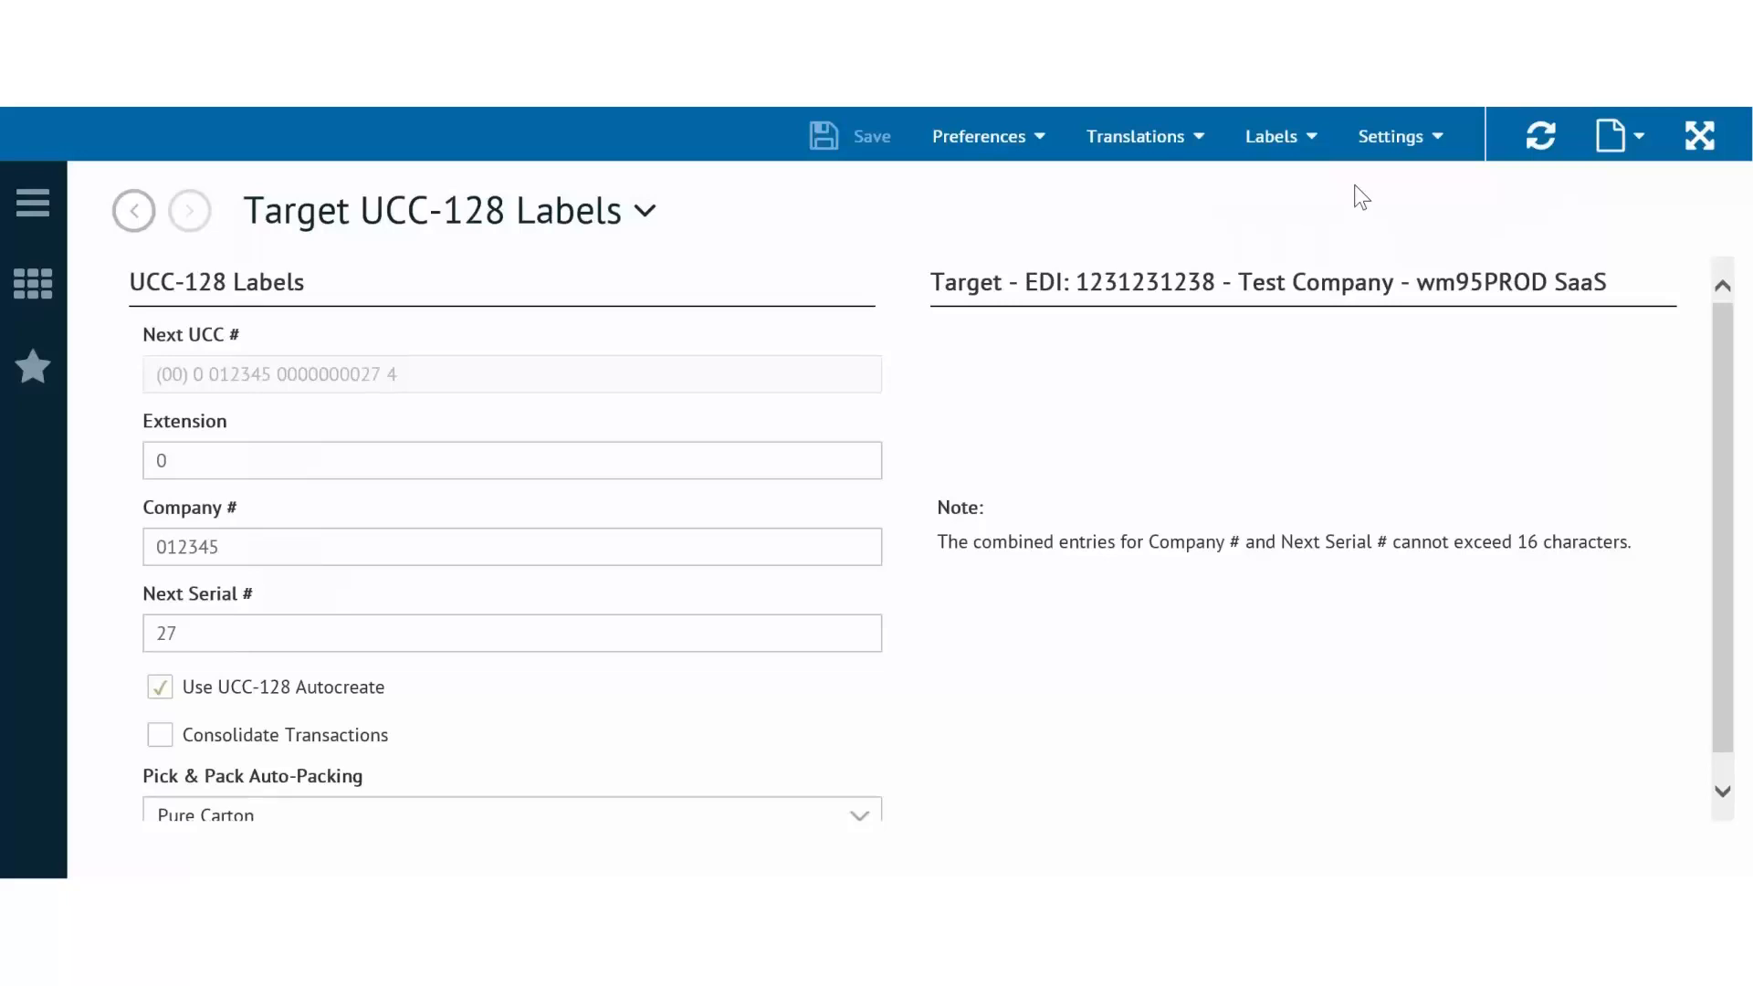
# Step: Add TrueCommerce as Target's default ship-from location for labels, with its street address, city, state and zip, and save it
pyautogui.click(1281, 146)
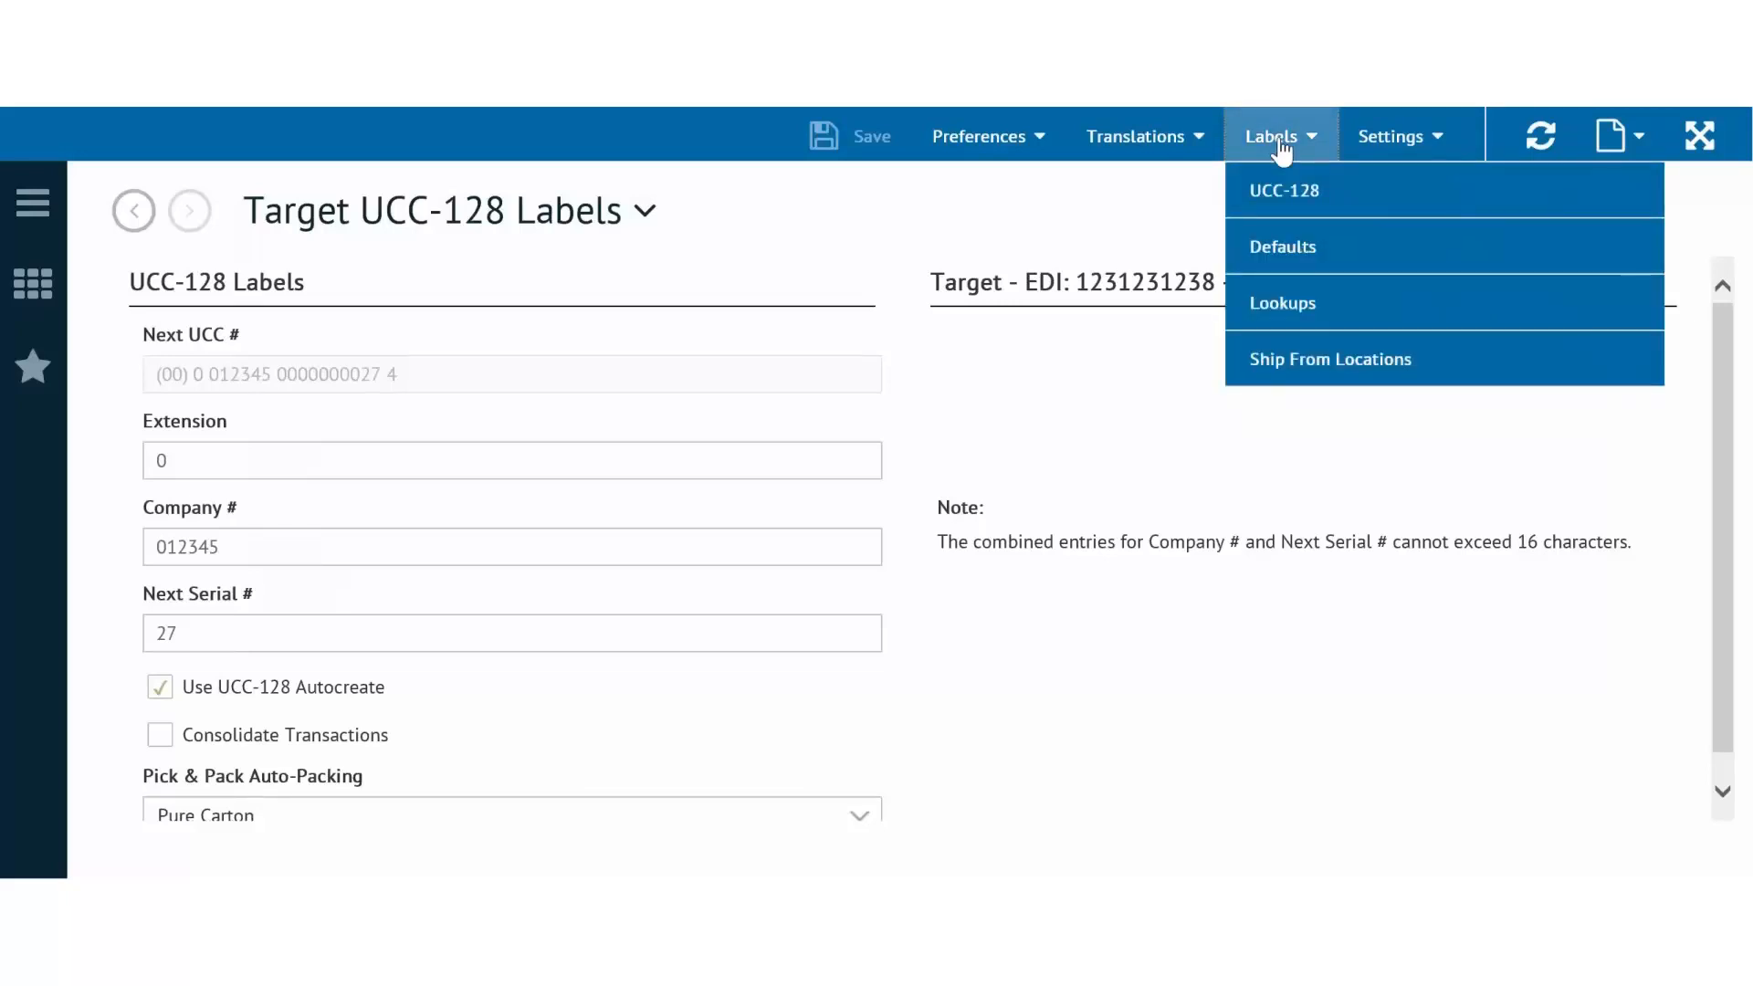
pyautogui.click(1470, 354)
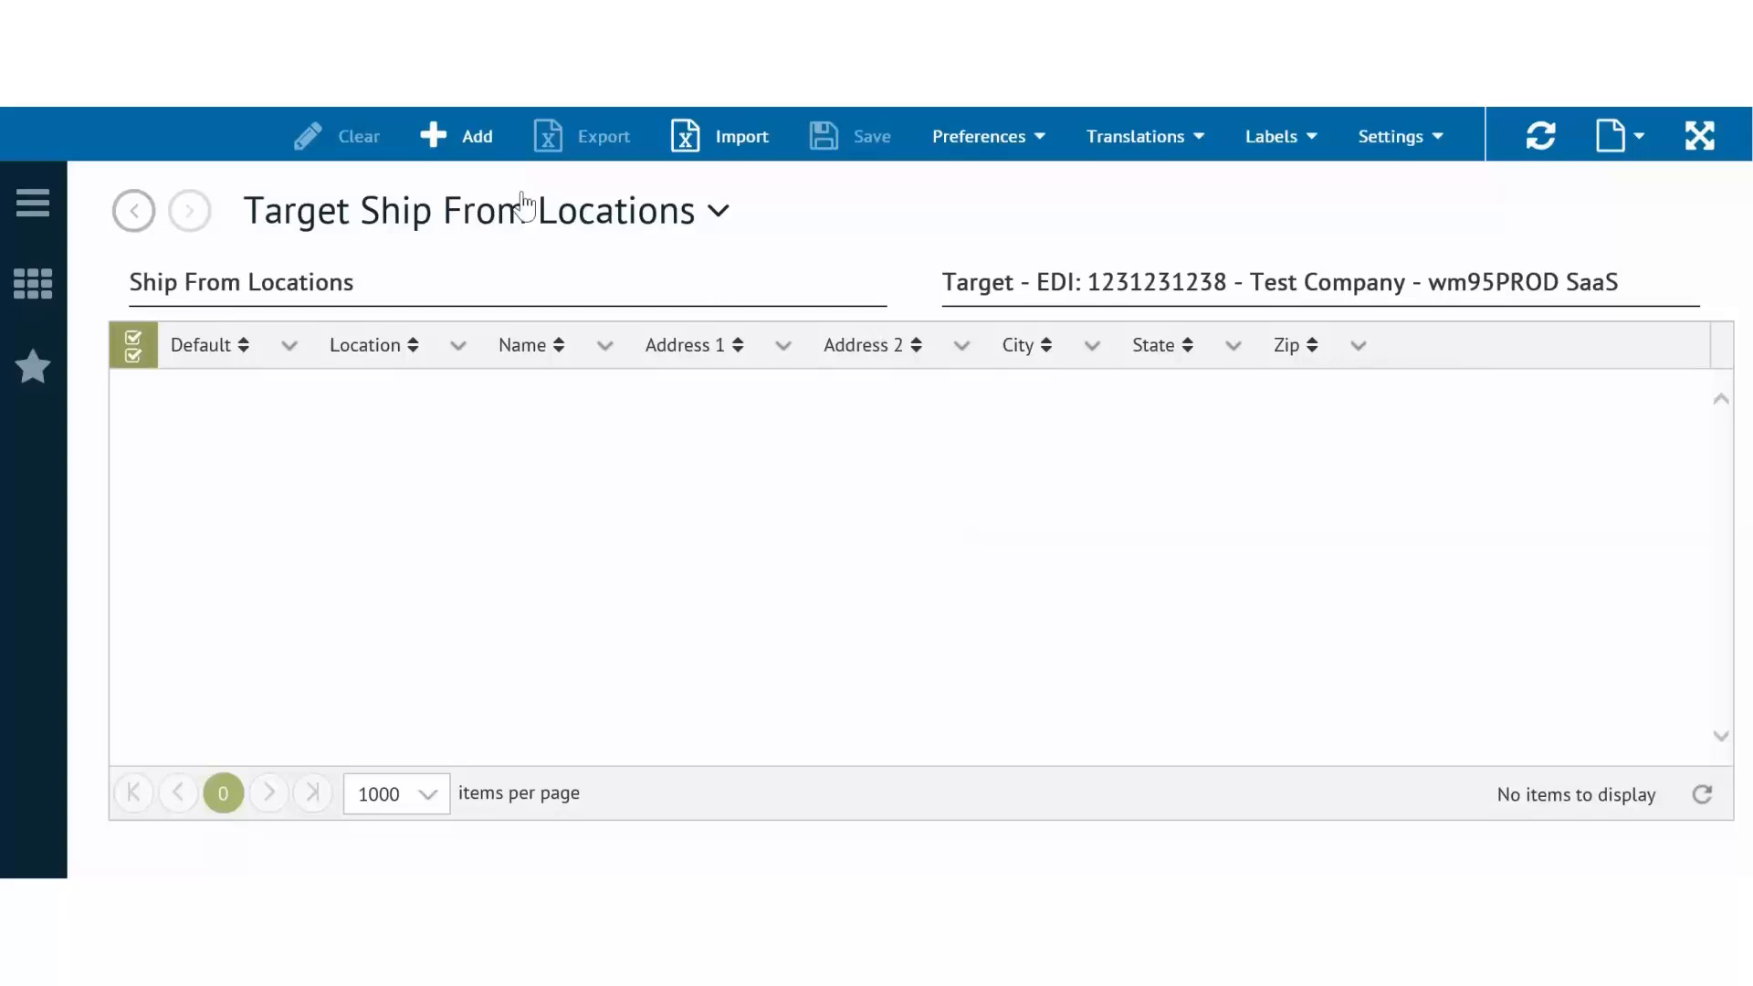
pyautogui.click(476, 158)
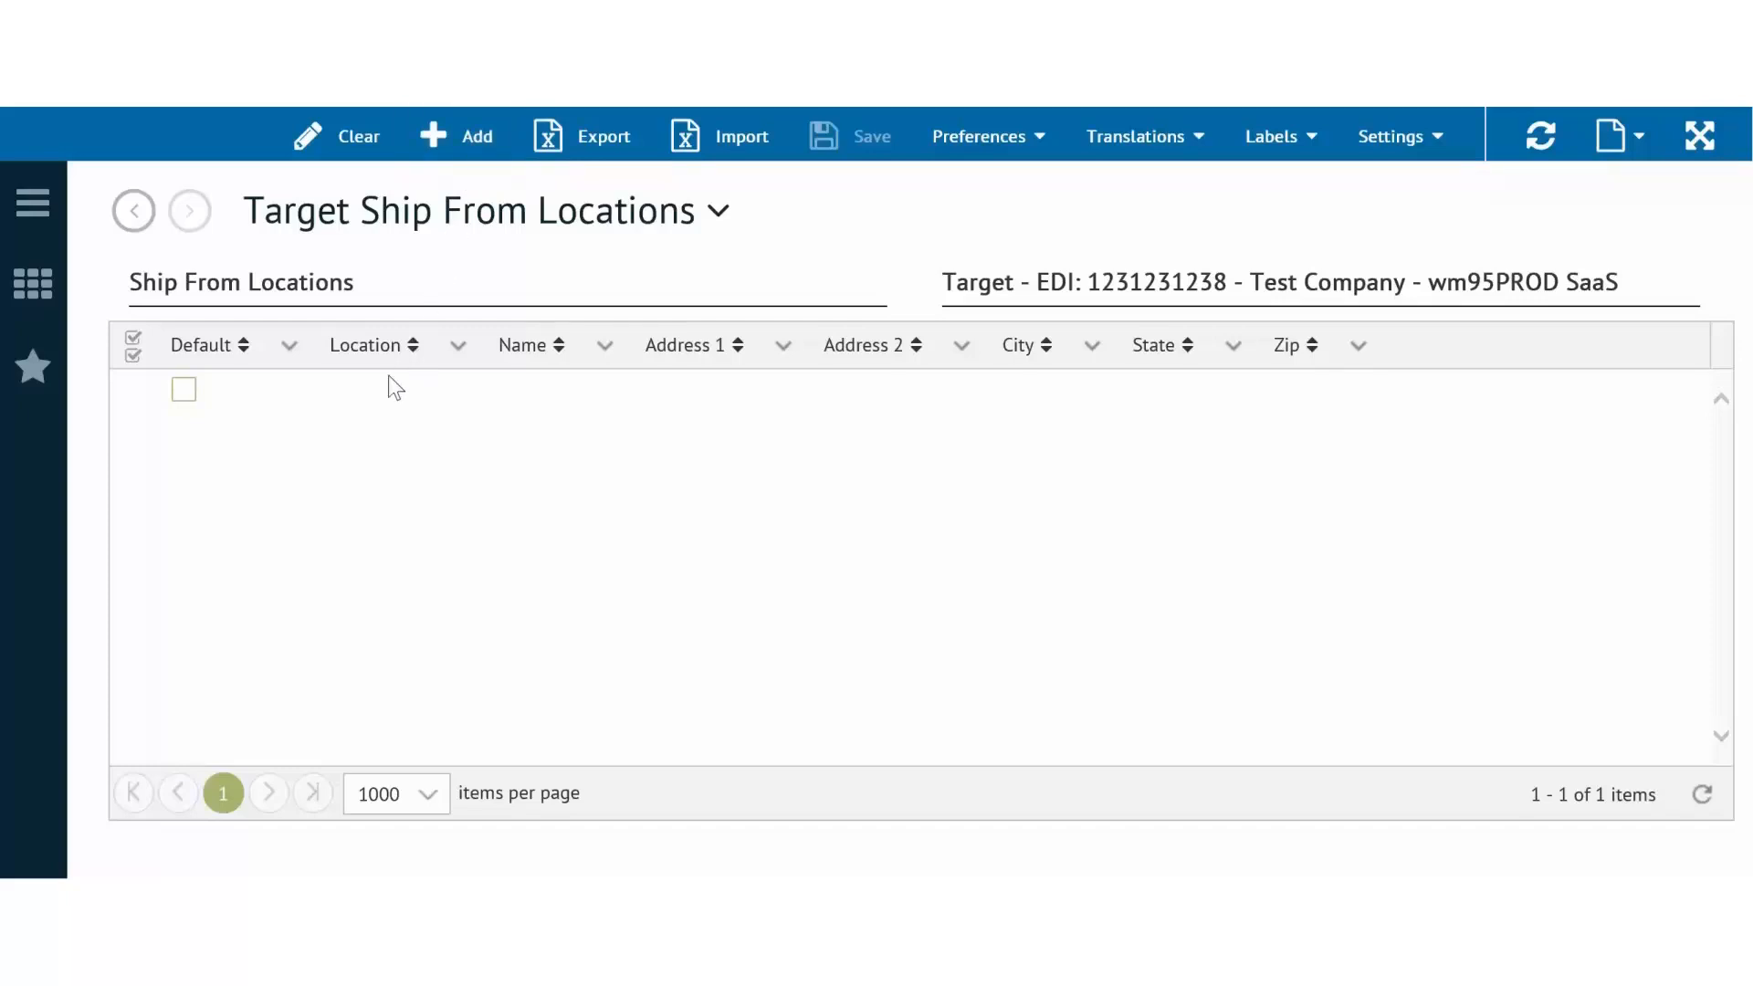
pyautogui.click(539, 388)
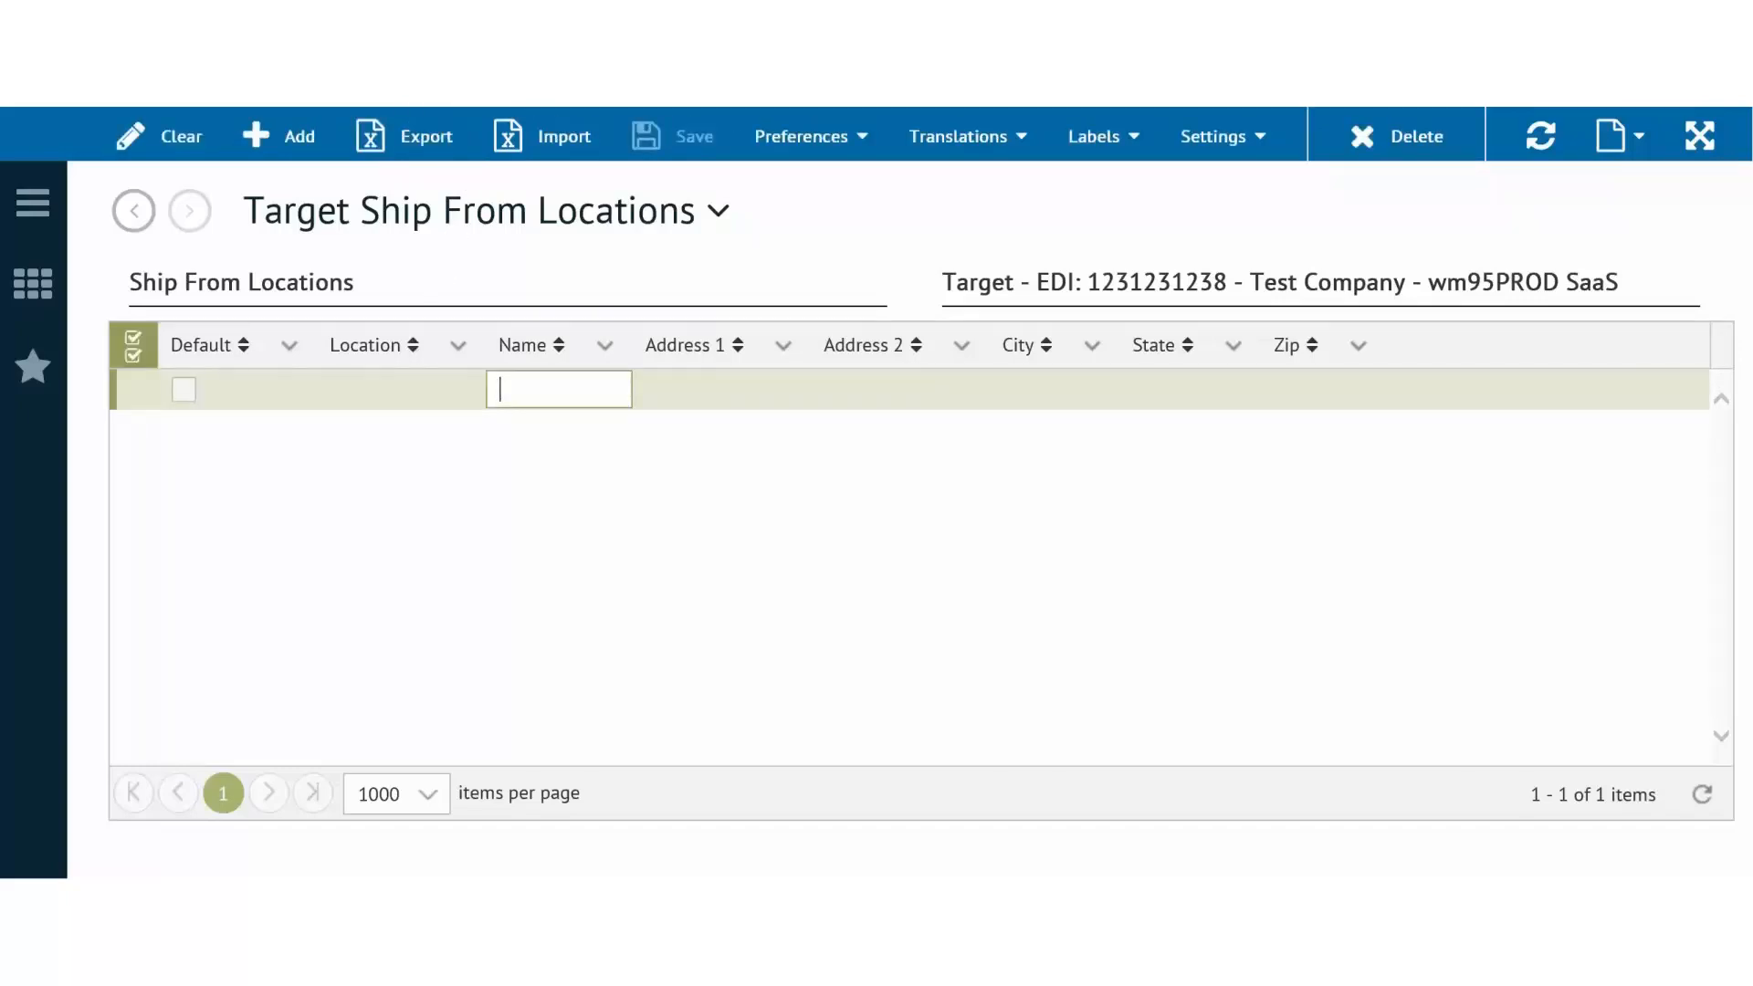
pyautogui.write('TrueComm')
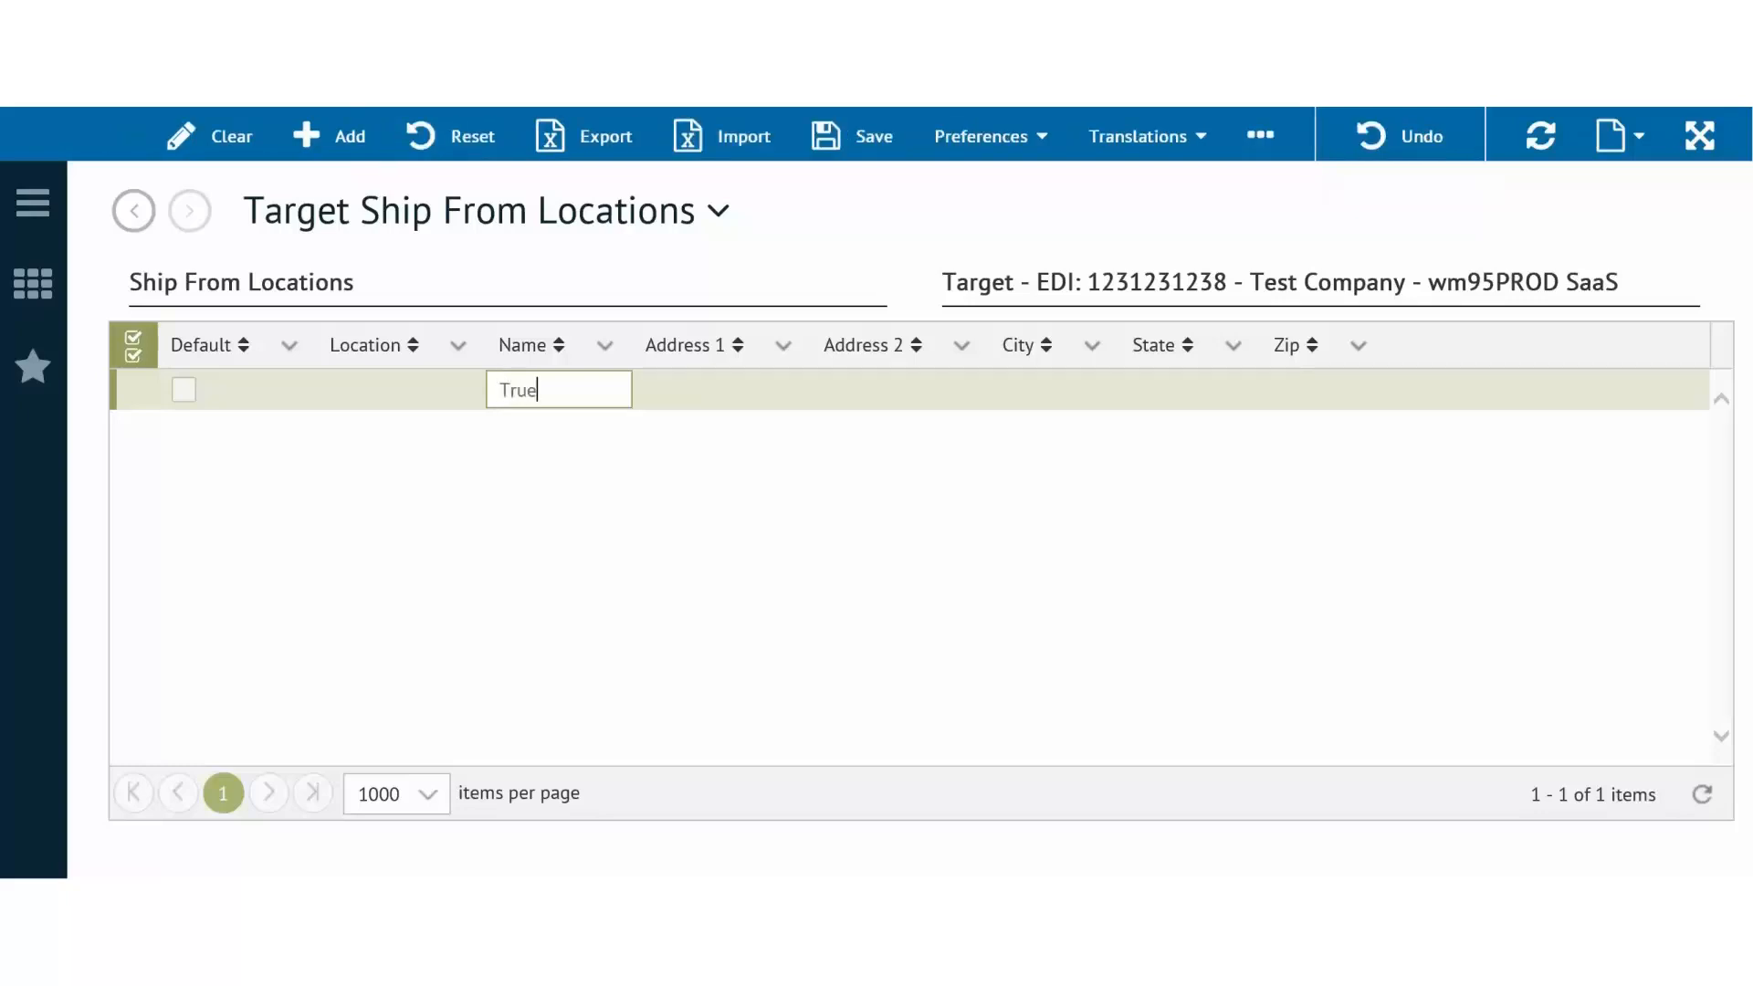
pyautogui.write('erce')
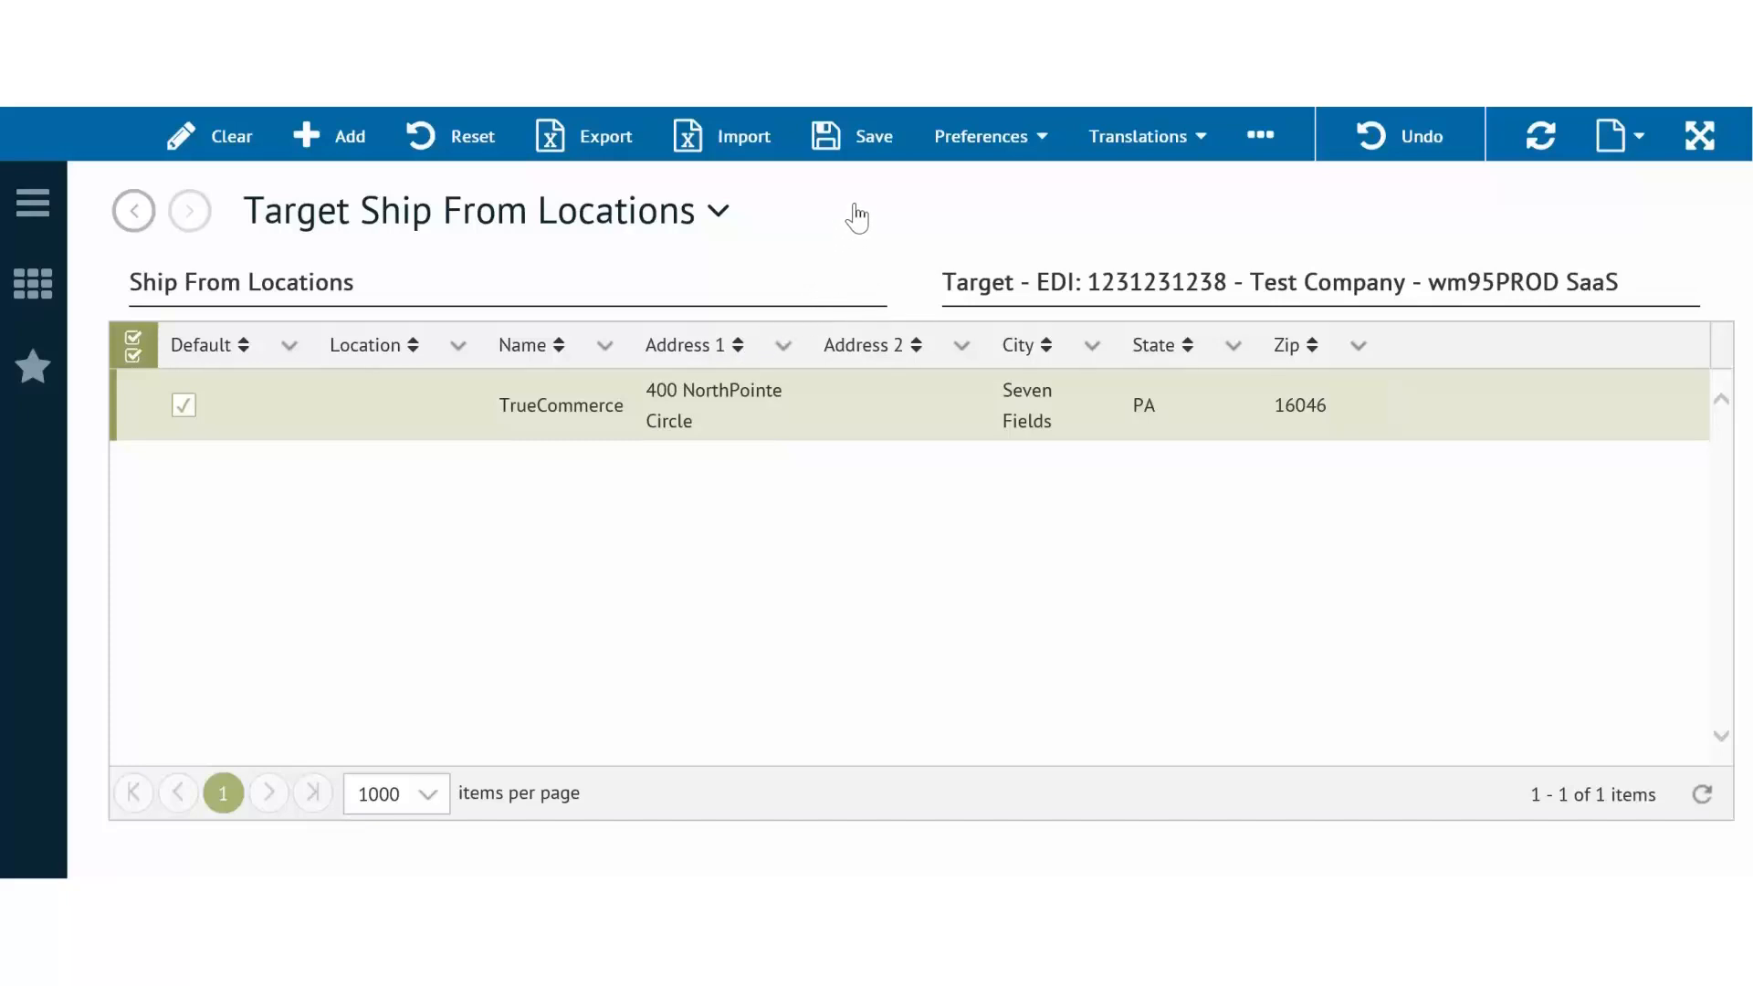
pyautogui.click(860, 162)
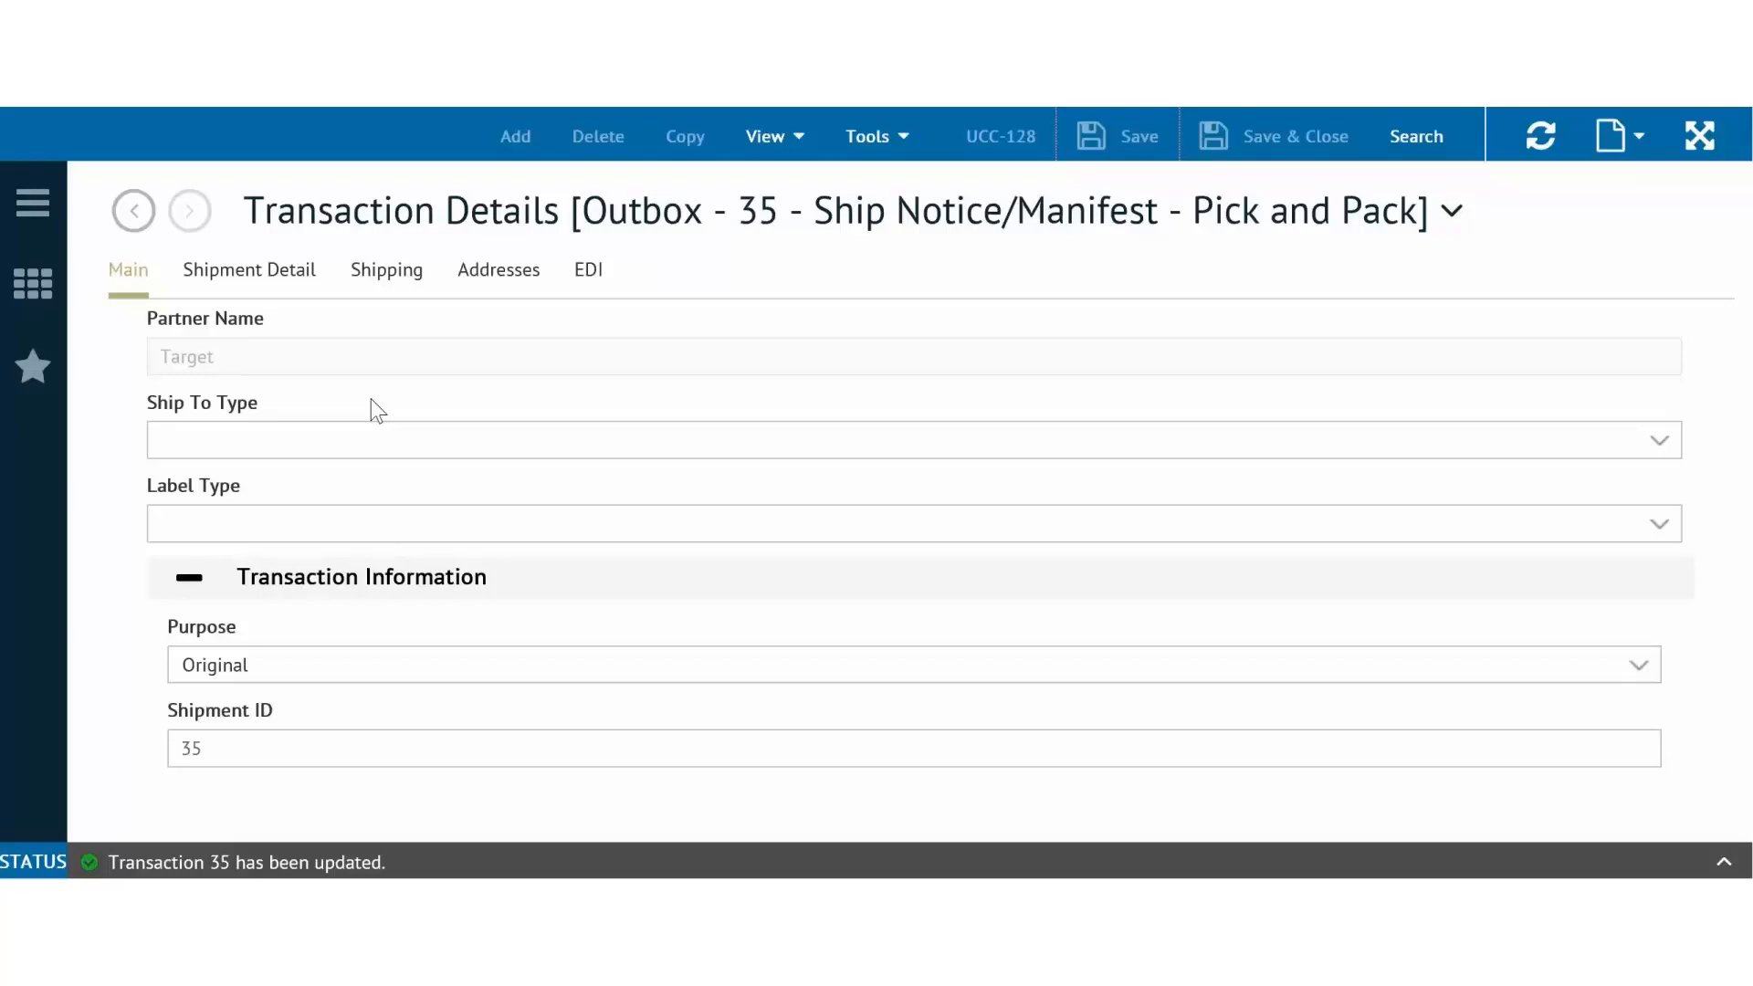
# Step: Set the Ship To Type of Target's pick and pack ship notice 35 to Store and display its ship-to address
pyautogui.click(307, 441)
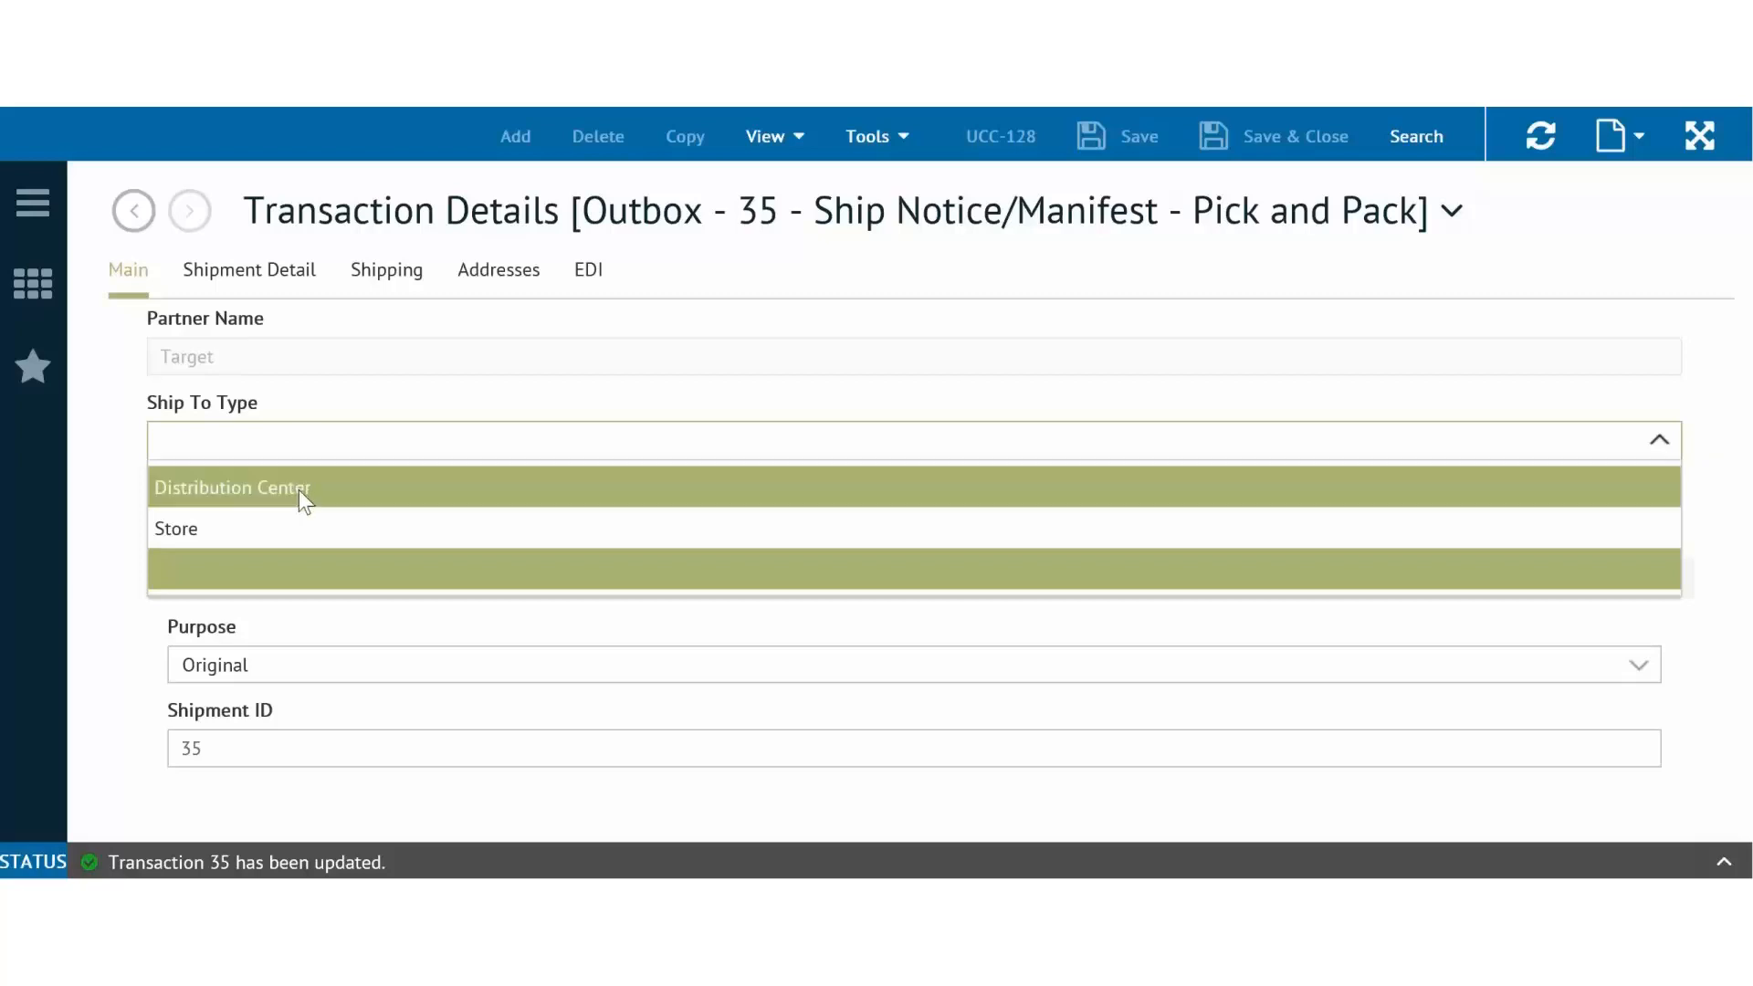
pyautogui.click(299, 527)
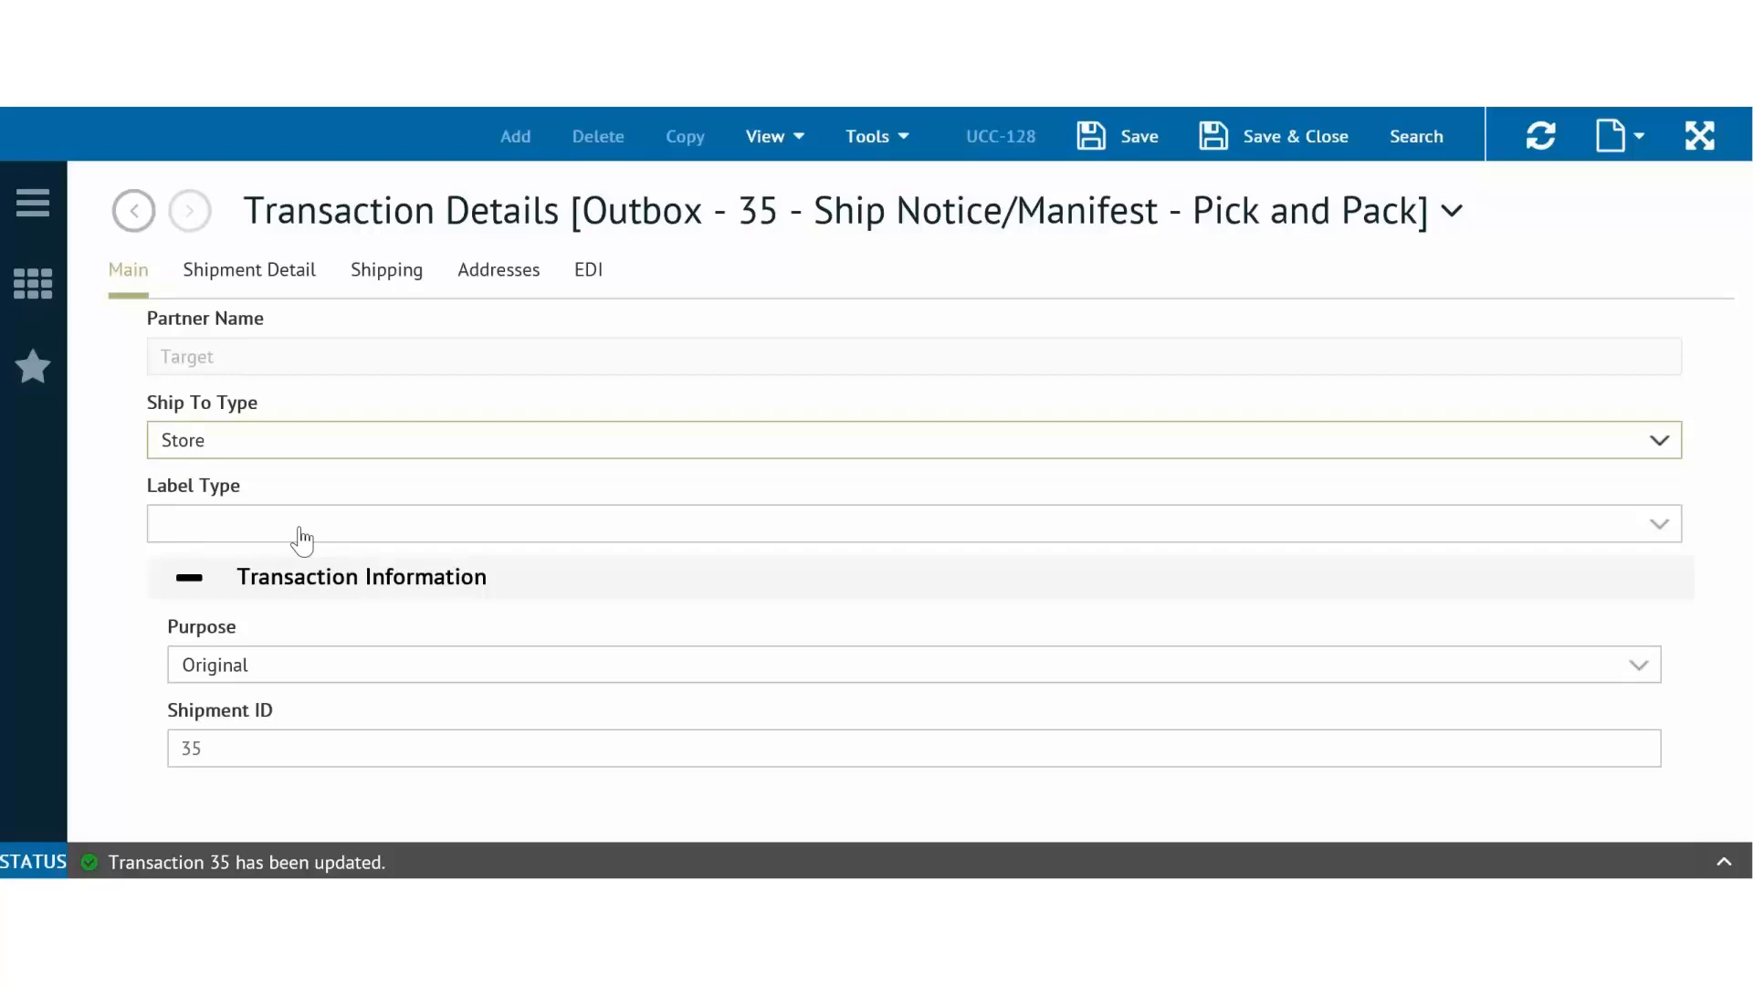
pyautogui.click(507, 279)
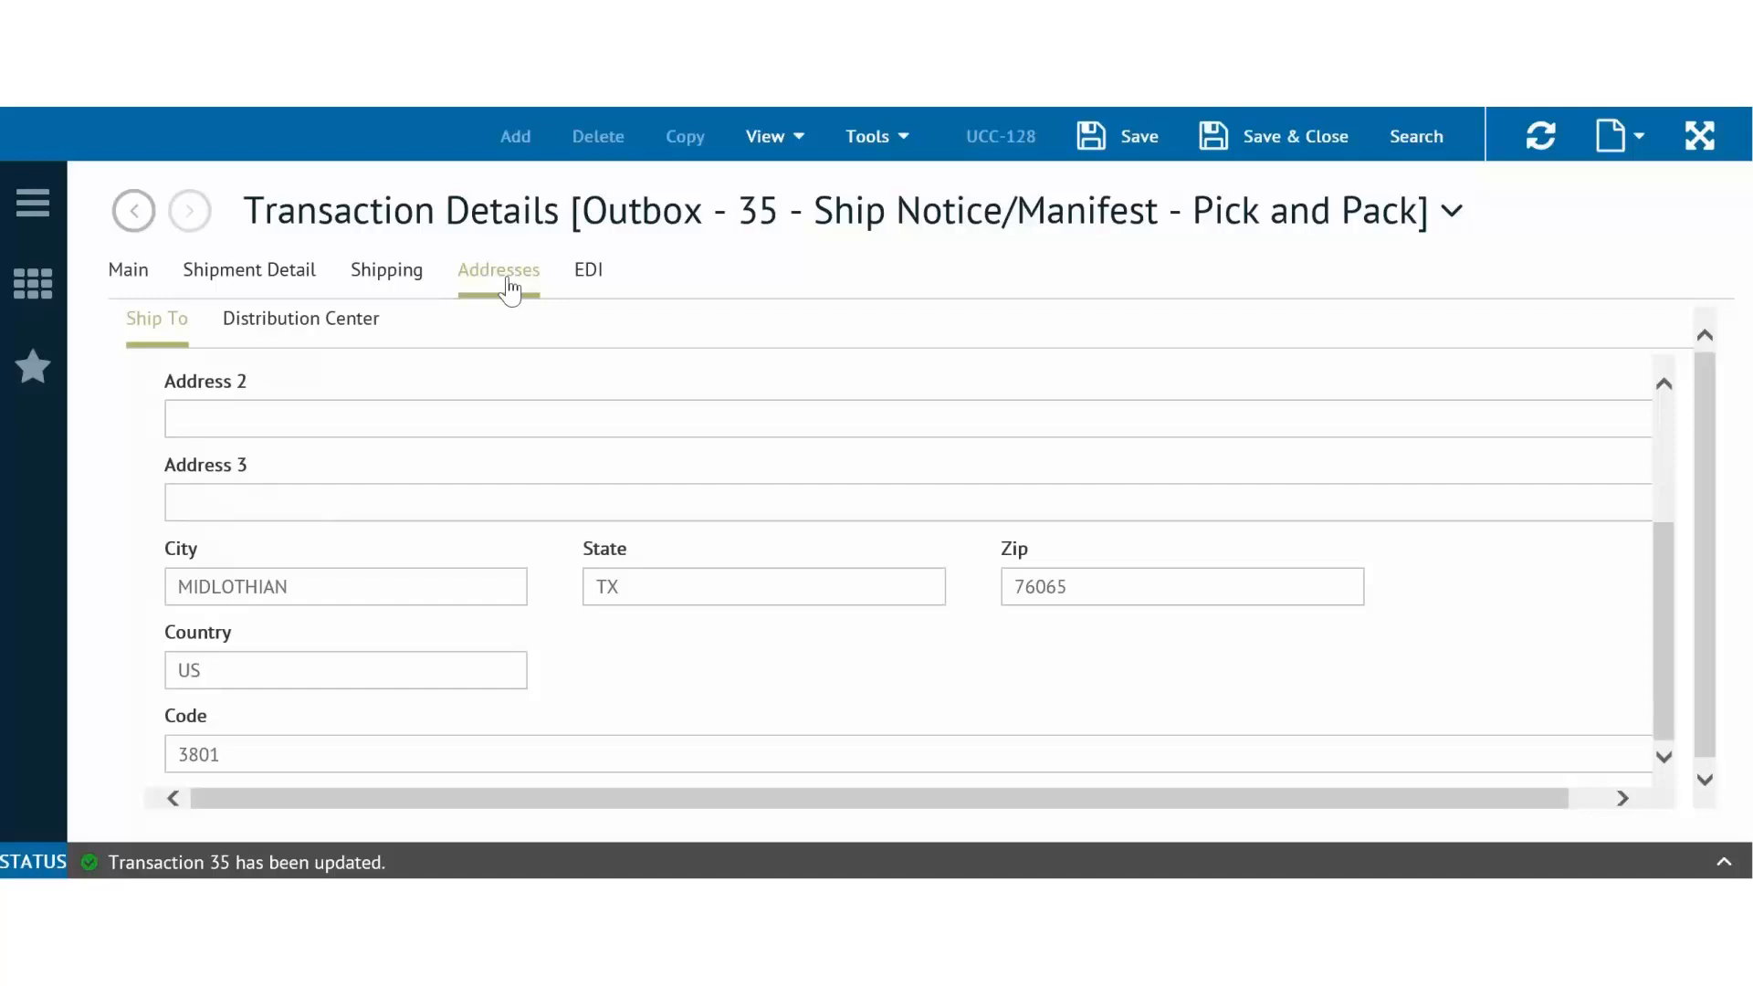
# Step: Select Store as the type of location 3801 in the Address List, then close the list
pyautogui.click(870, 146)
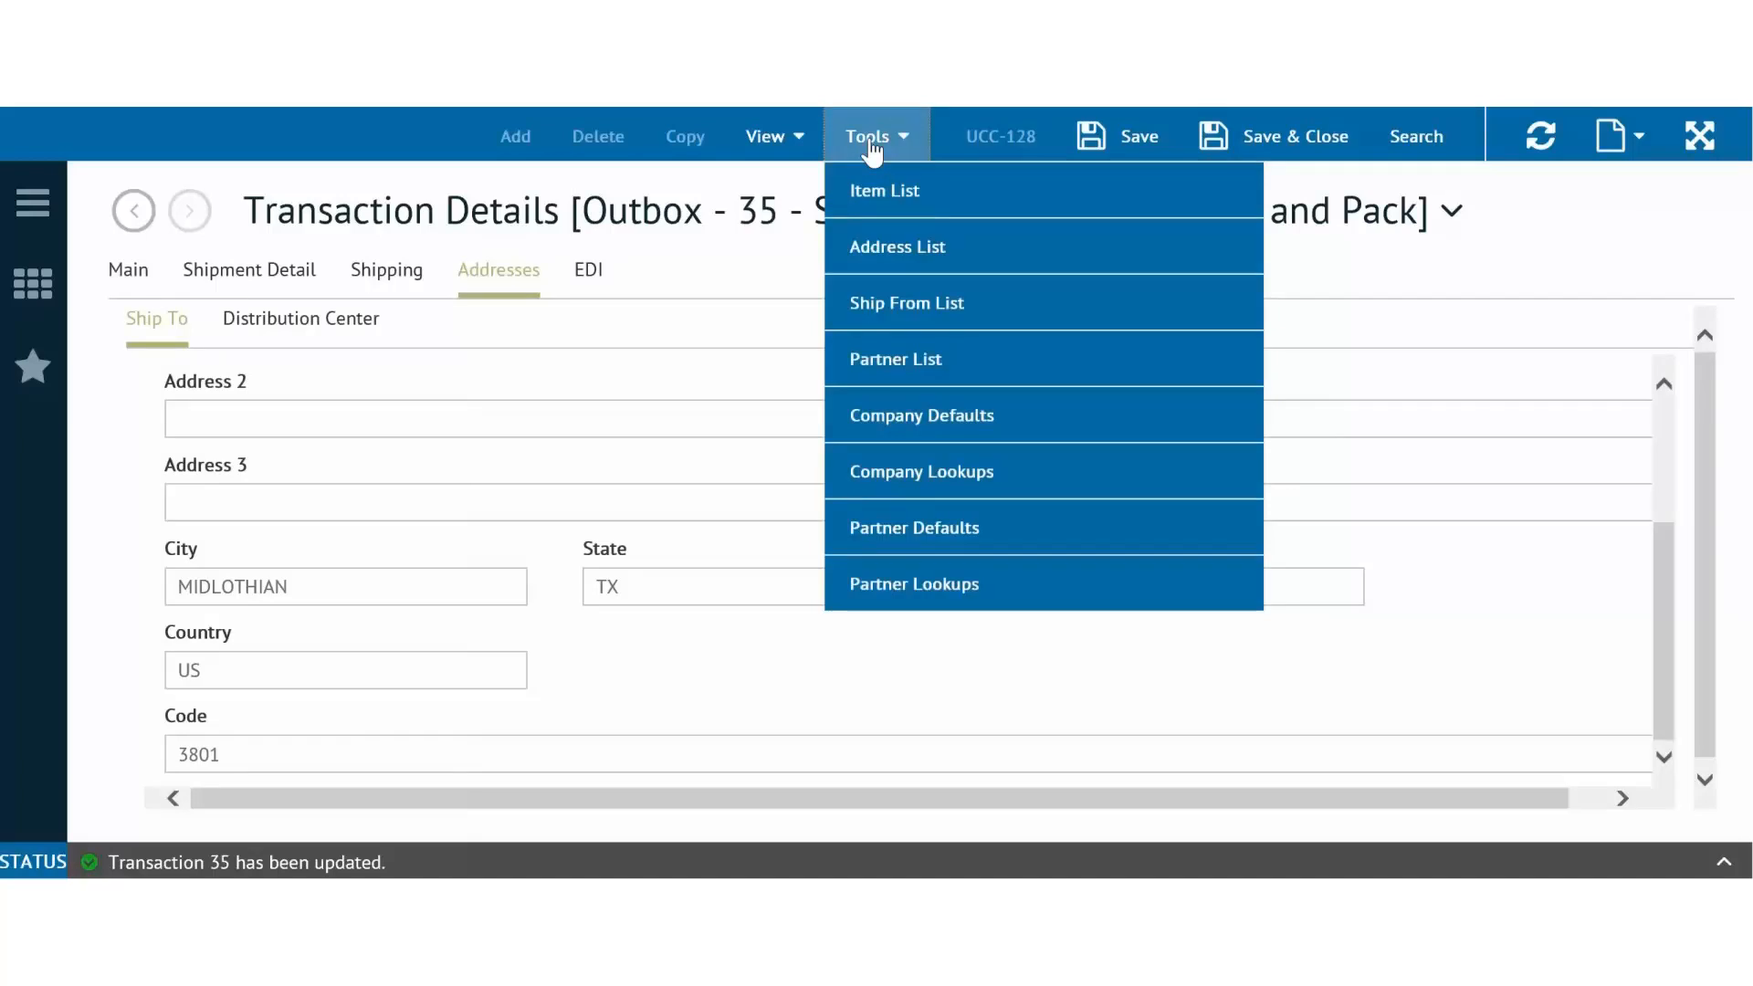
pyautogui.click(1012, 239)
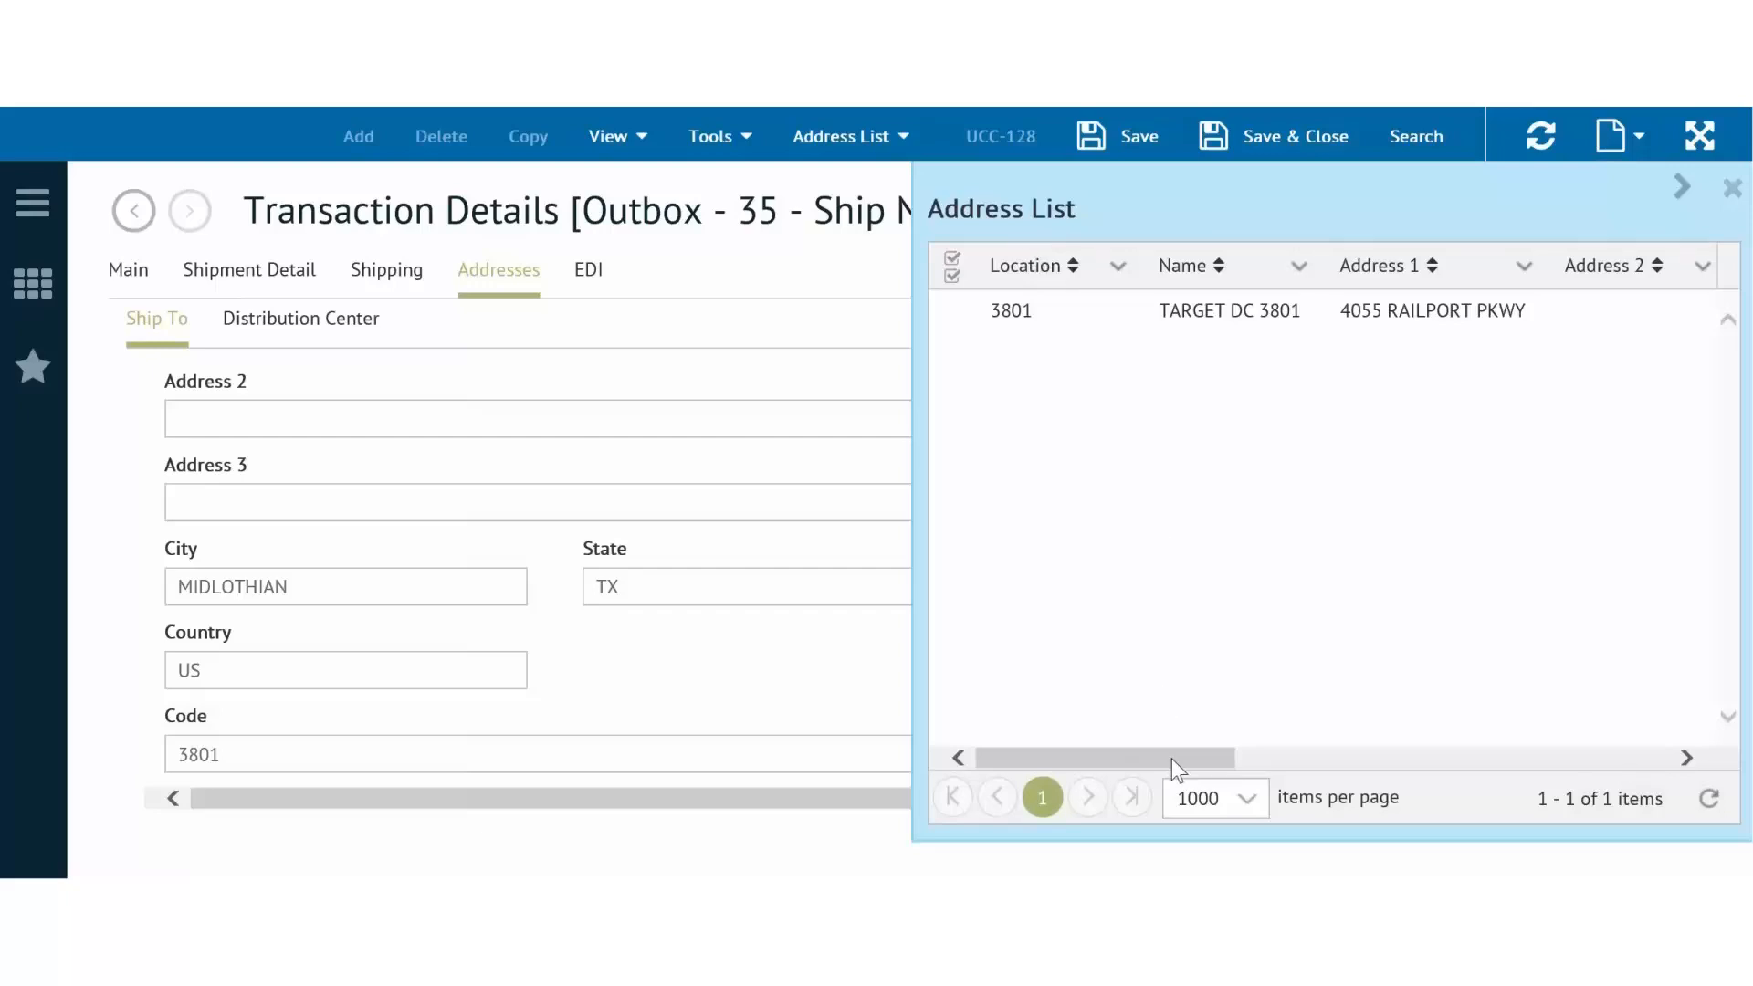
pyautogui.moveTo(1172, 759); pyautogui.dragTo(1635, 742)
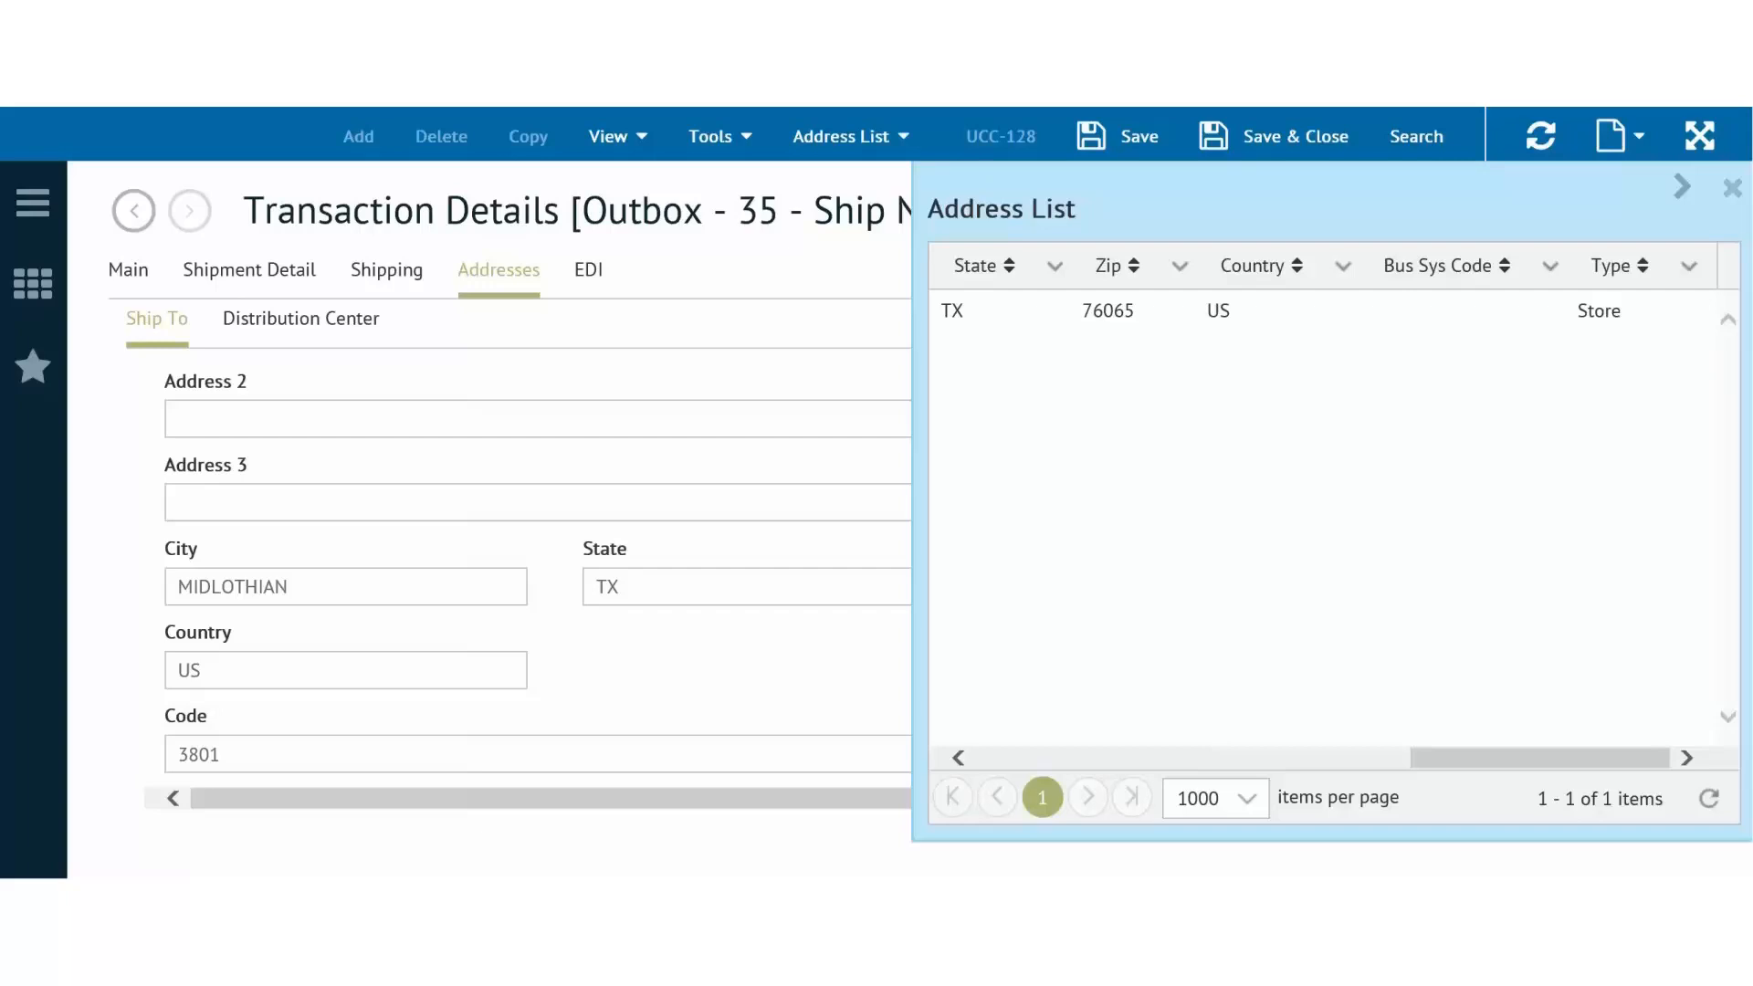
pyautogui.click(1607, 311)
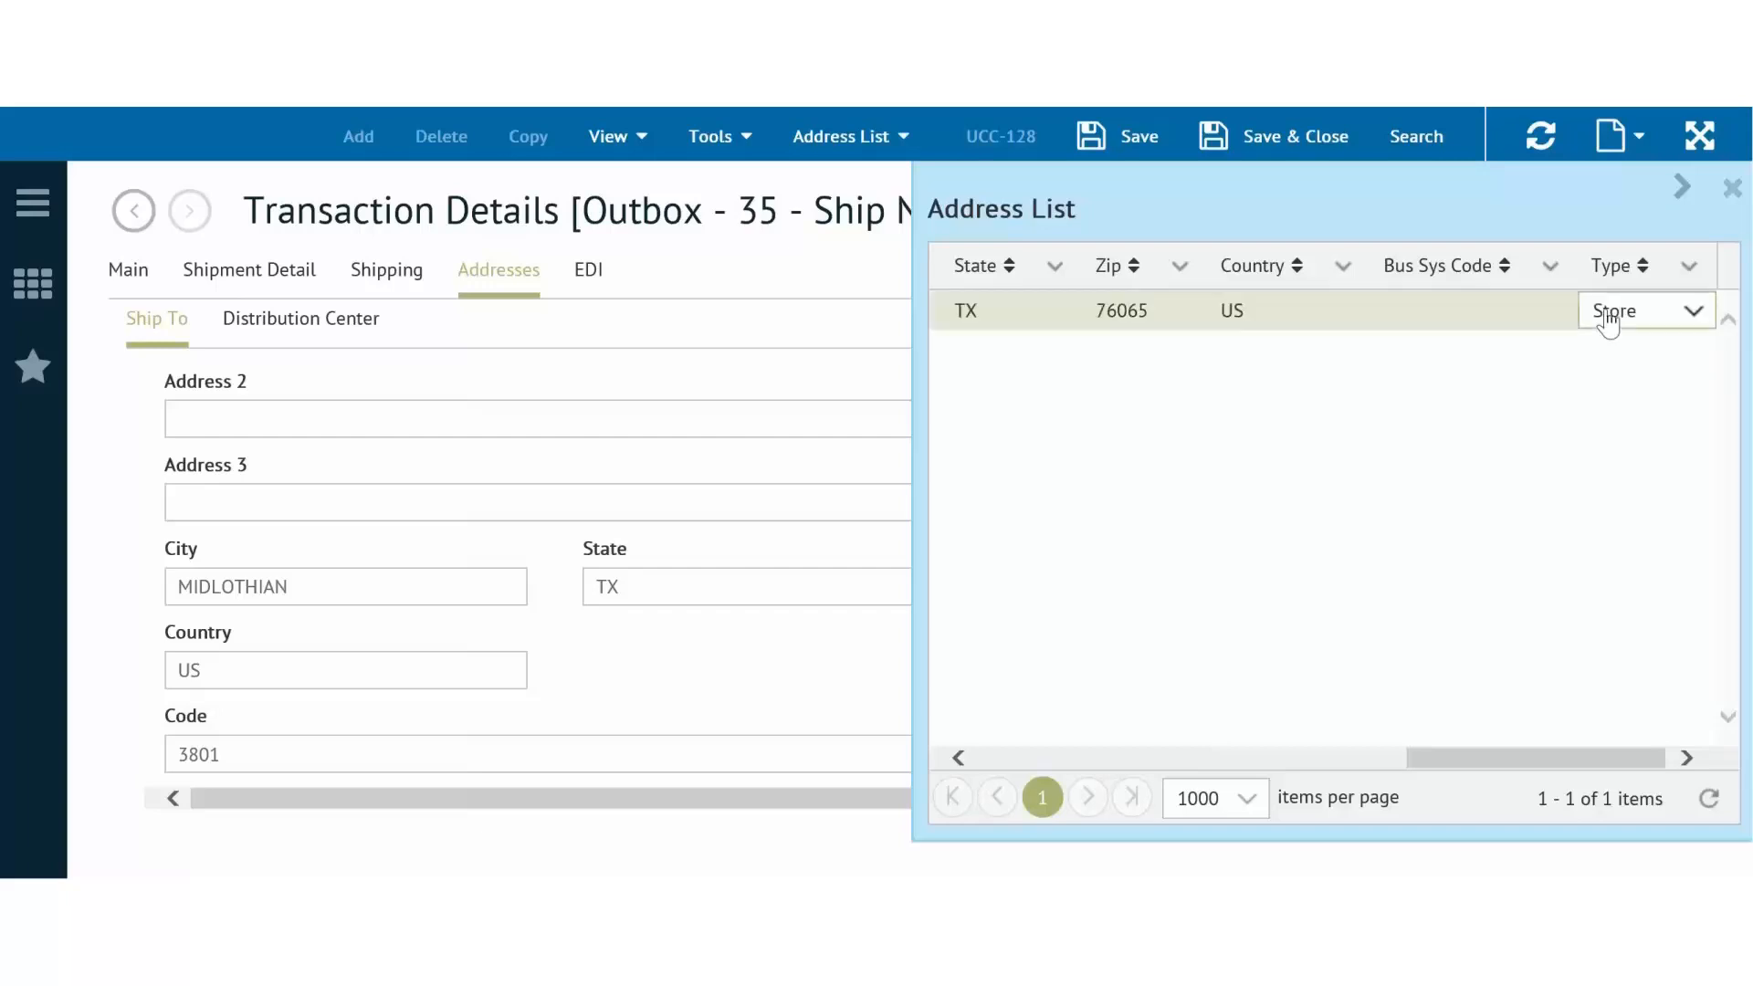
pyautogui.click(1650, 322)
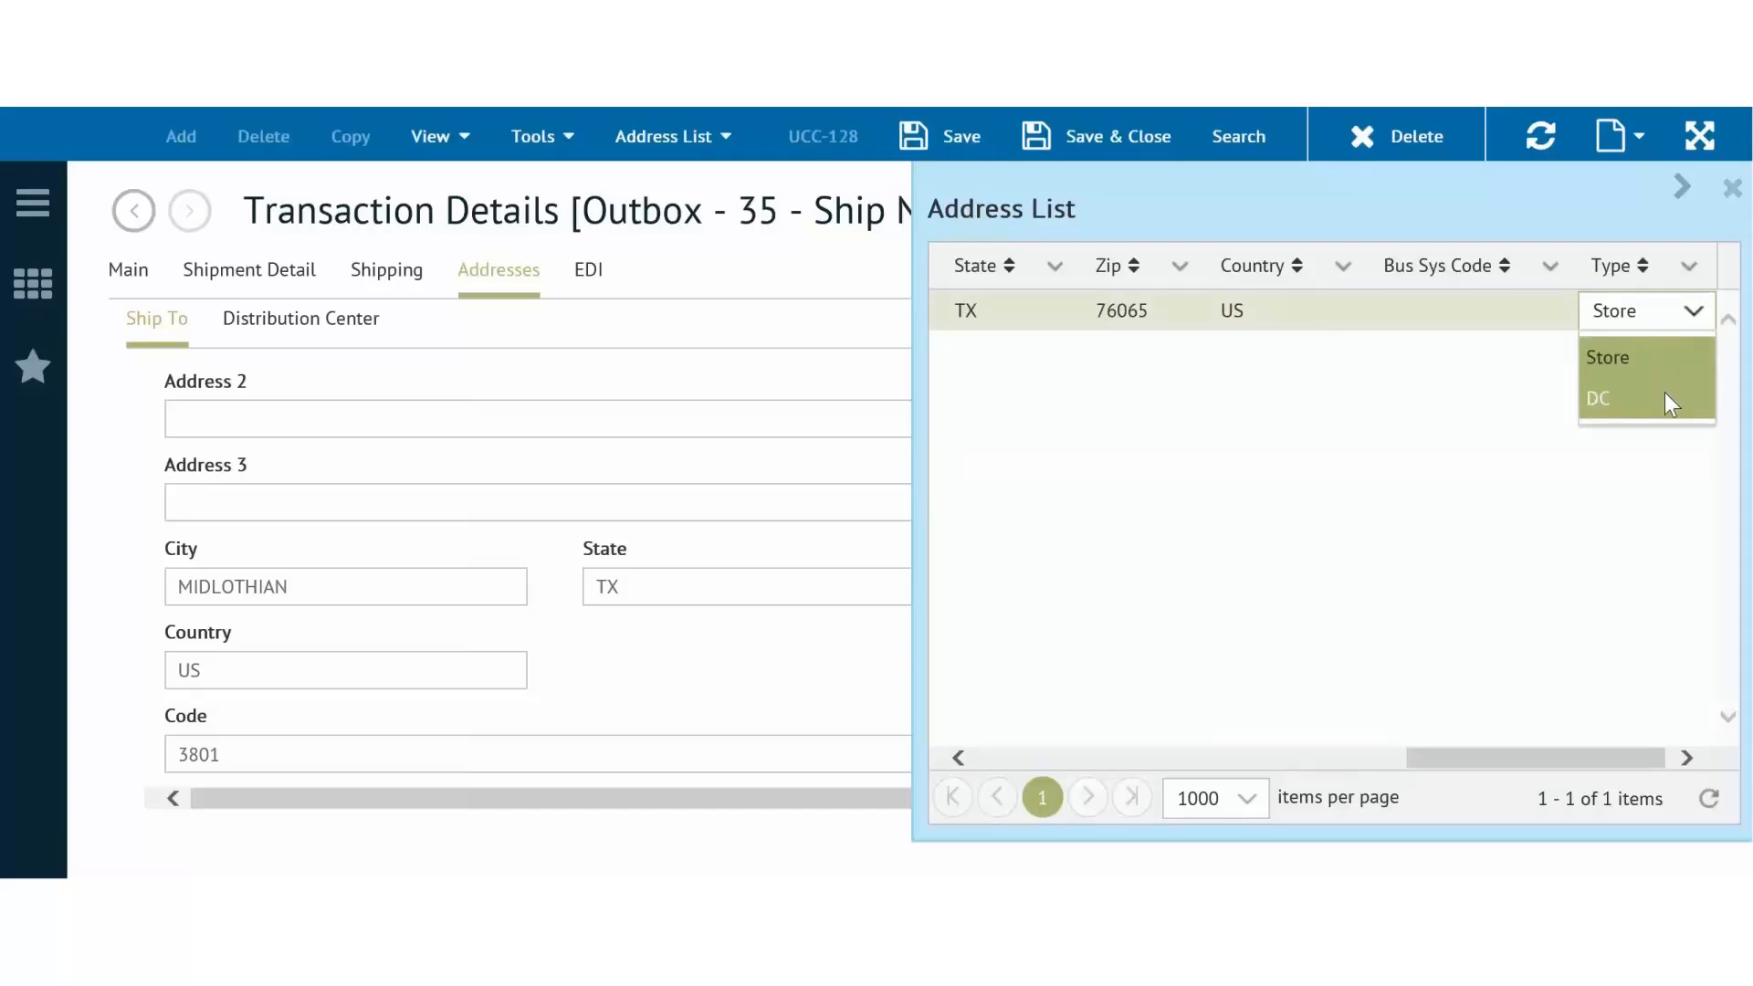
pyautogui.click(1663, 356)
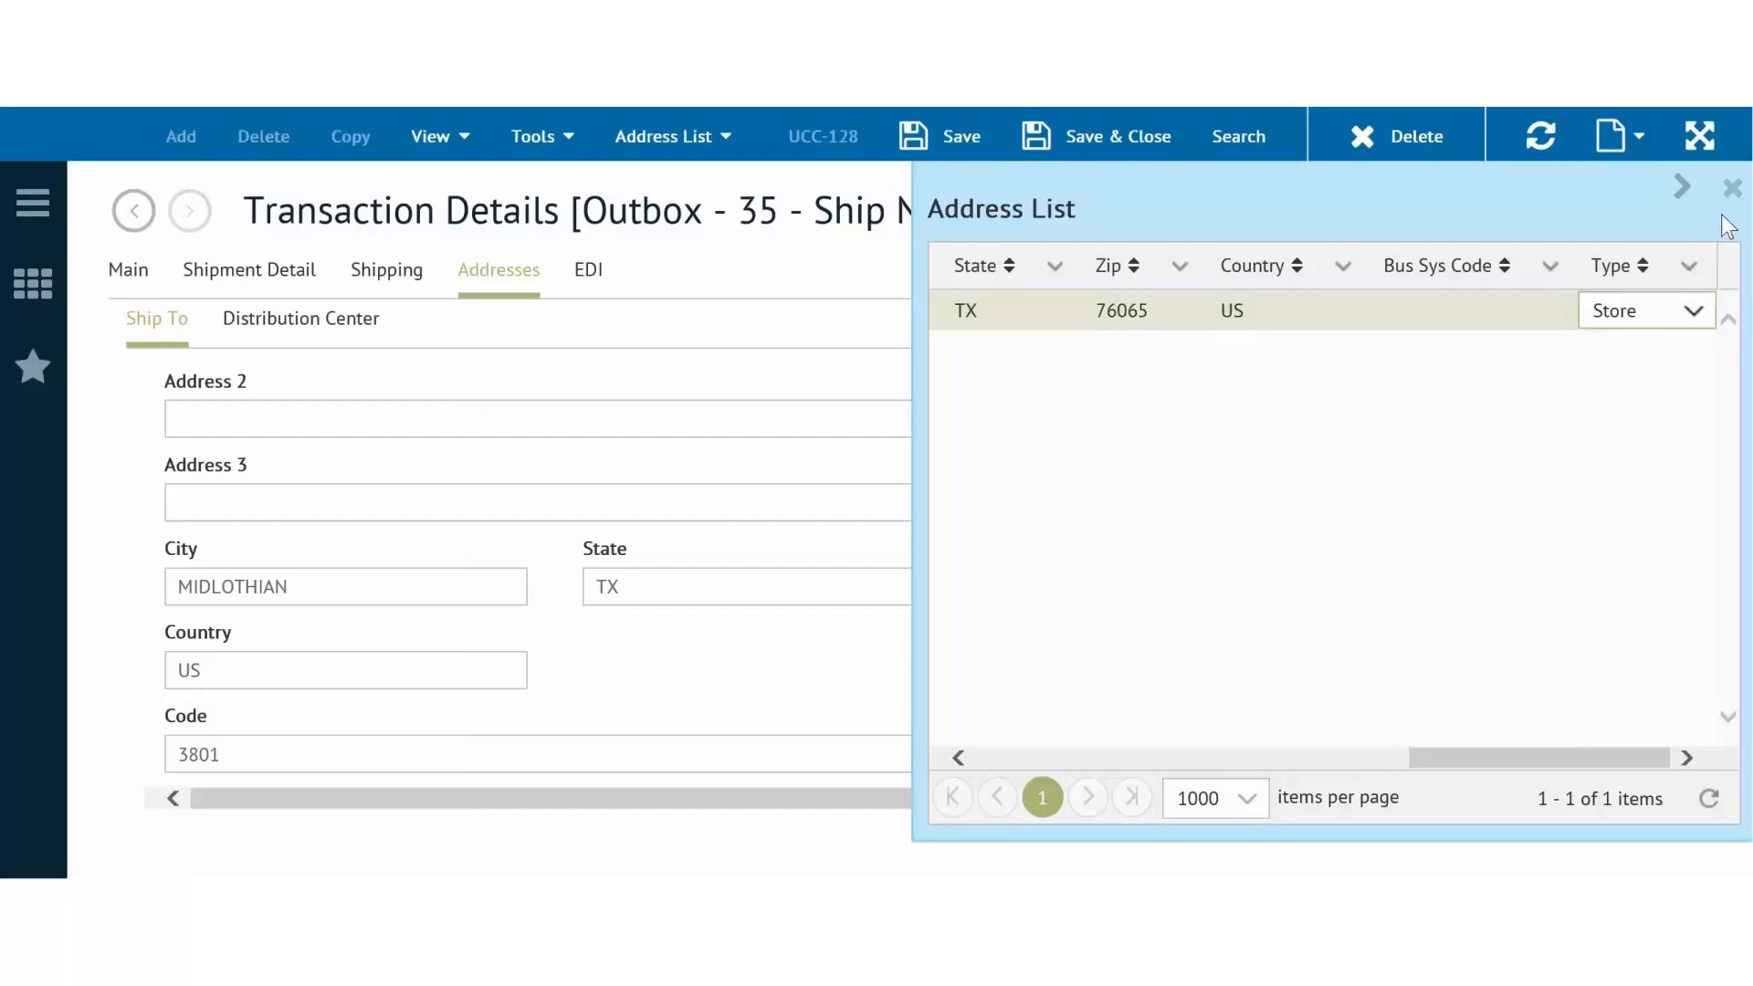
pyautogui.click(1733, 190)
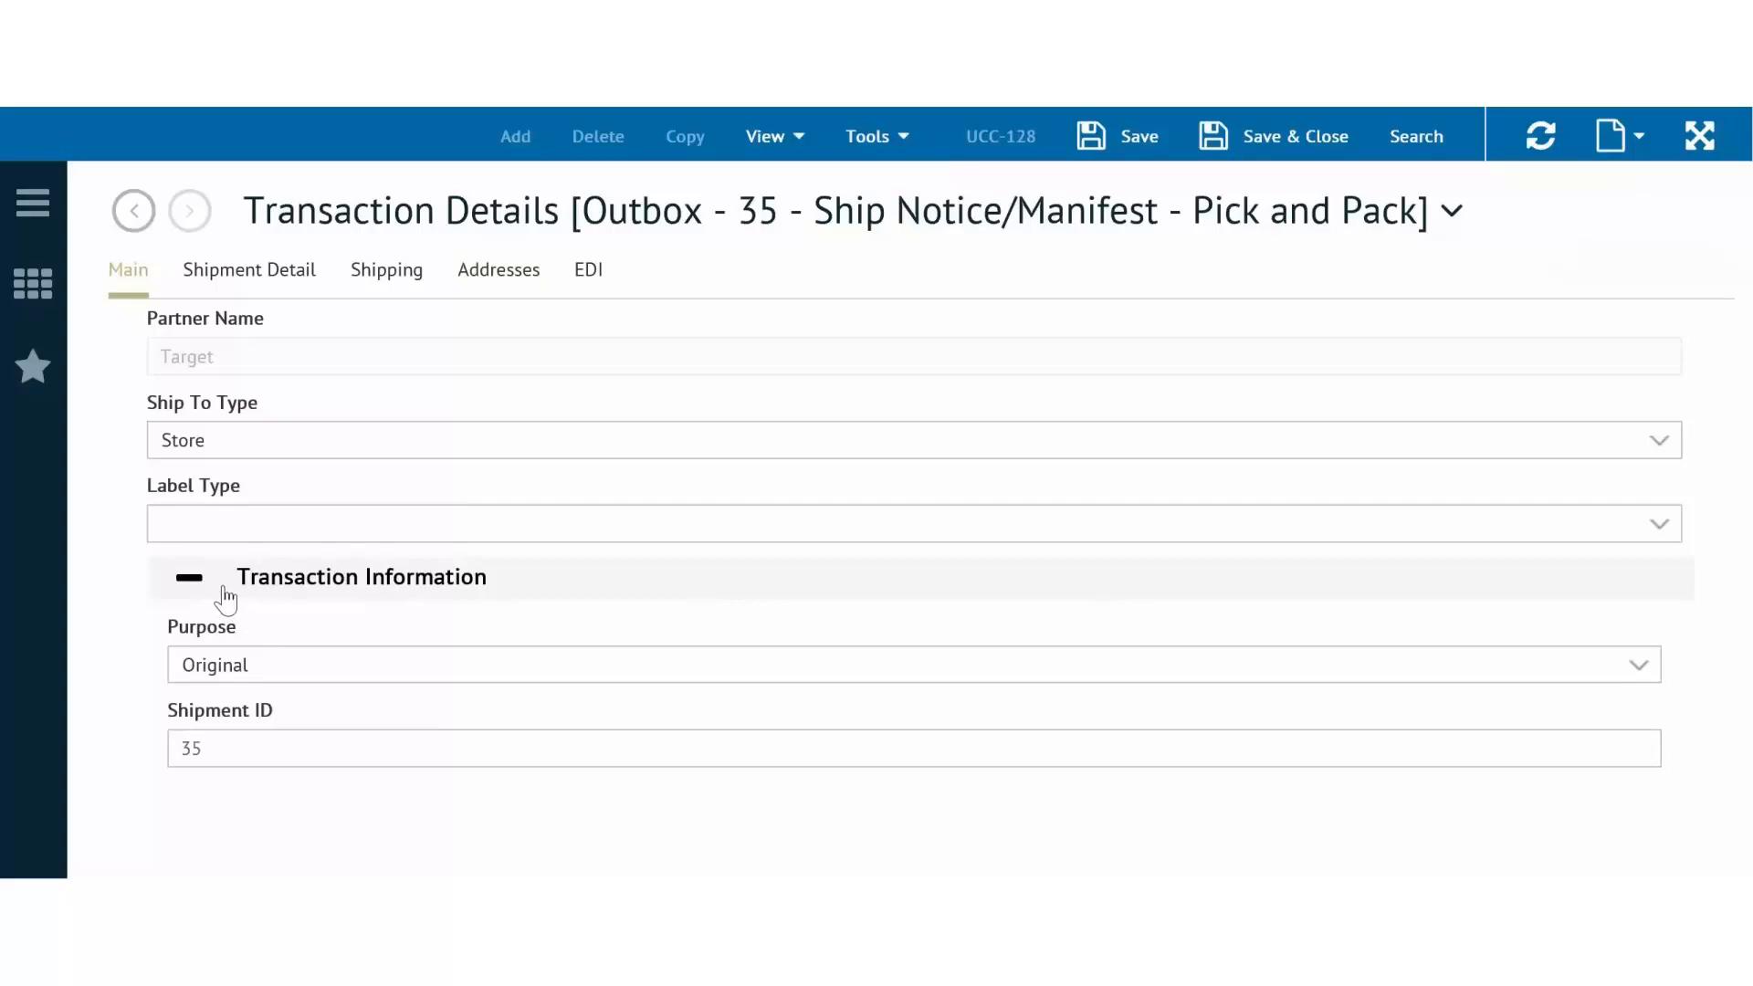
# Step: Set the ship notice's Label Type to Pick and Pack
pyautogui.click(188, 528)
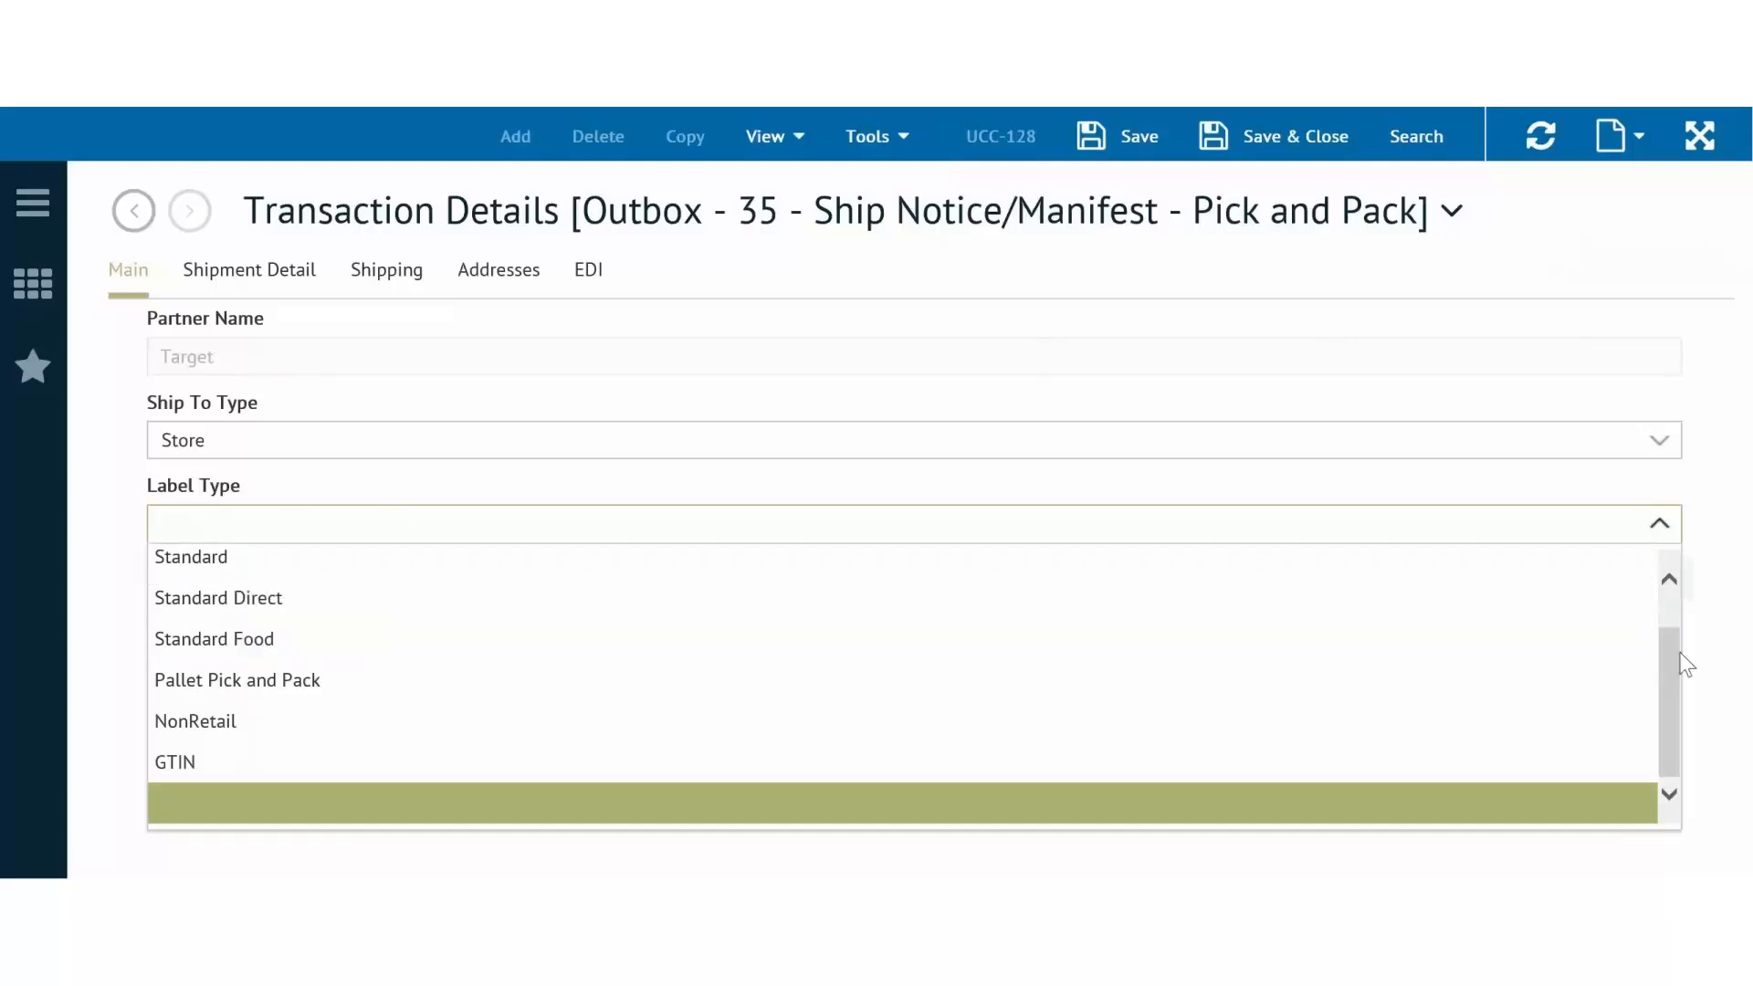
pyautogui.moveTo(1680, 658); pyautogui.dragTo(1676, 588)
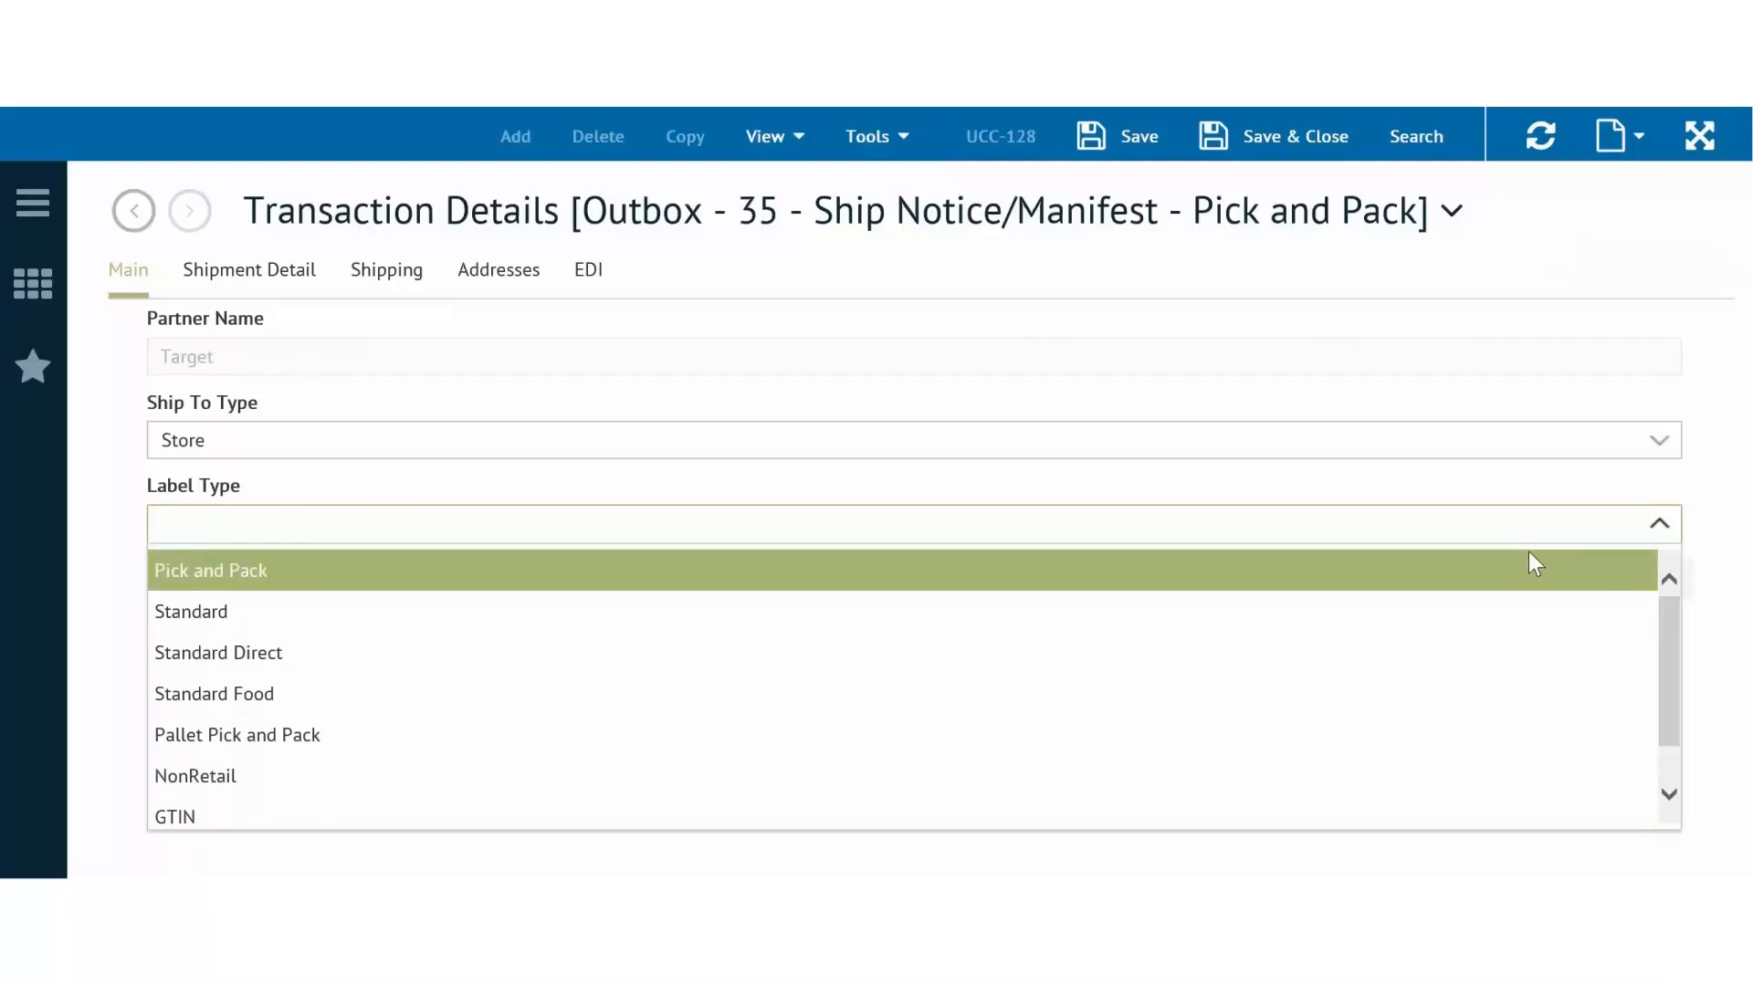
pyautogui.click(1535, 578)
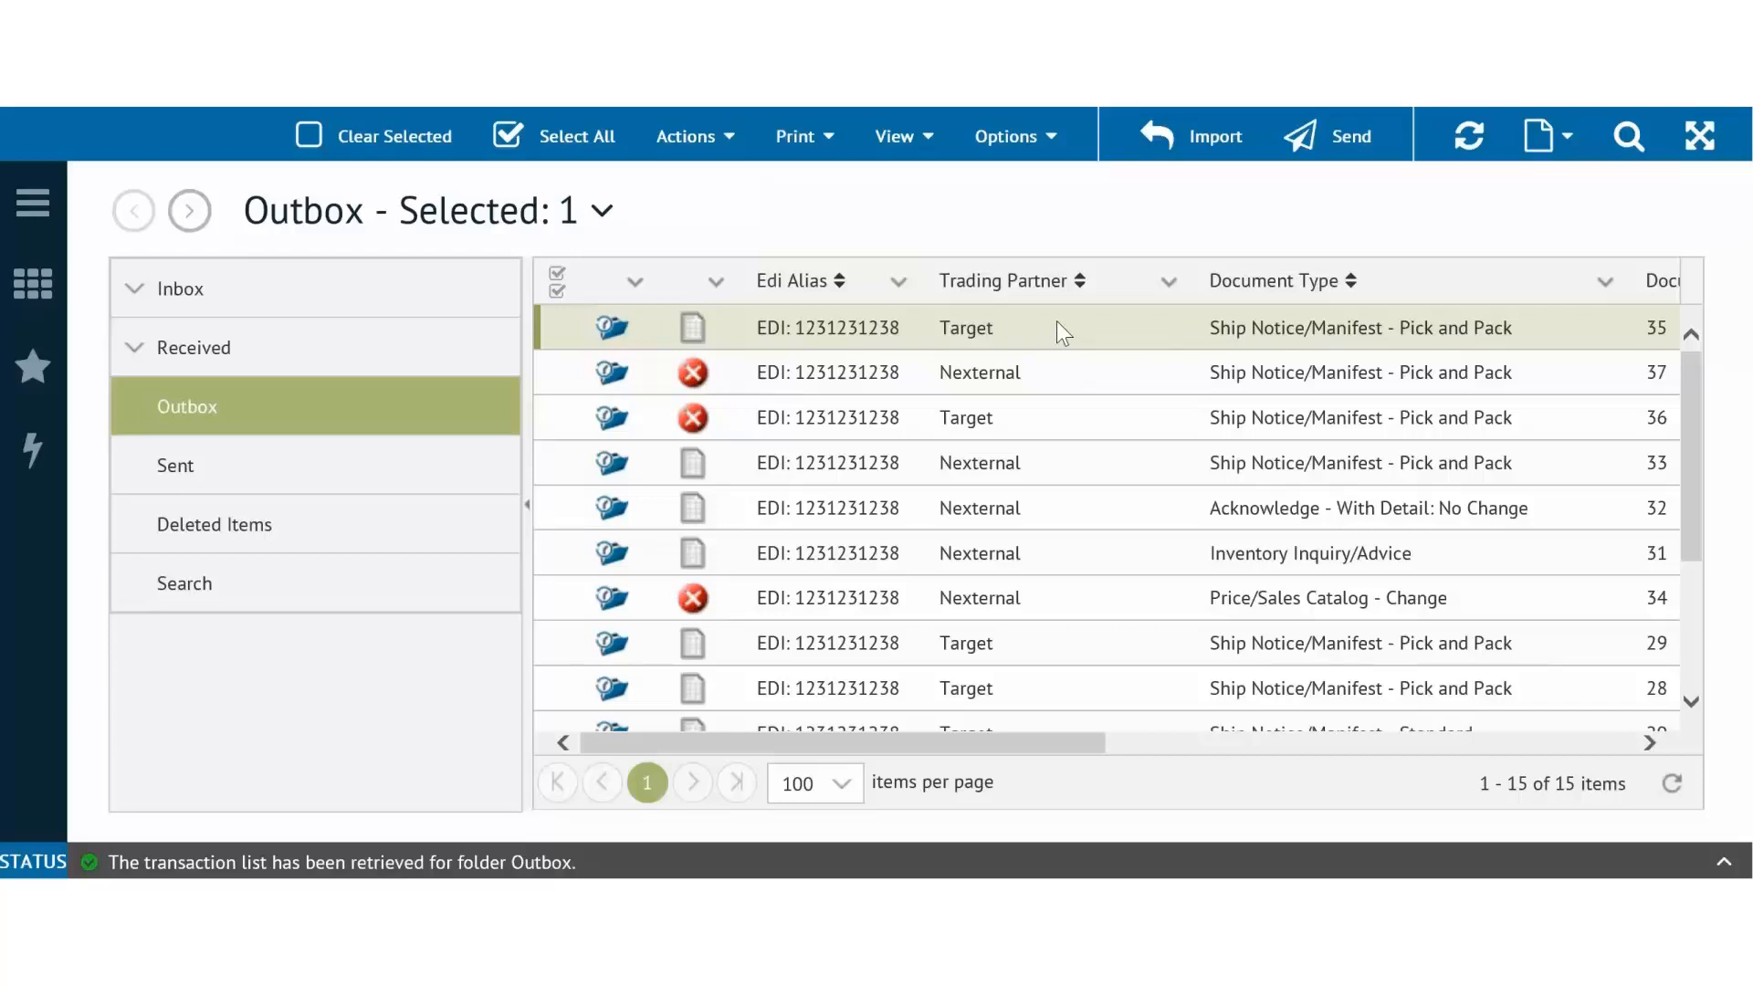
# Step: Print the standard label for Target's ship notice 35 from the Outbox, using the previous ship-from location, and view the label
pyautogui.click(800, 139)
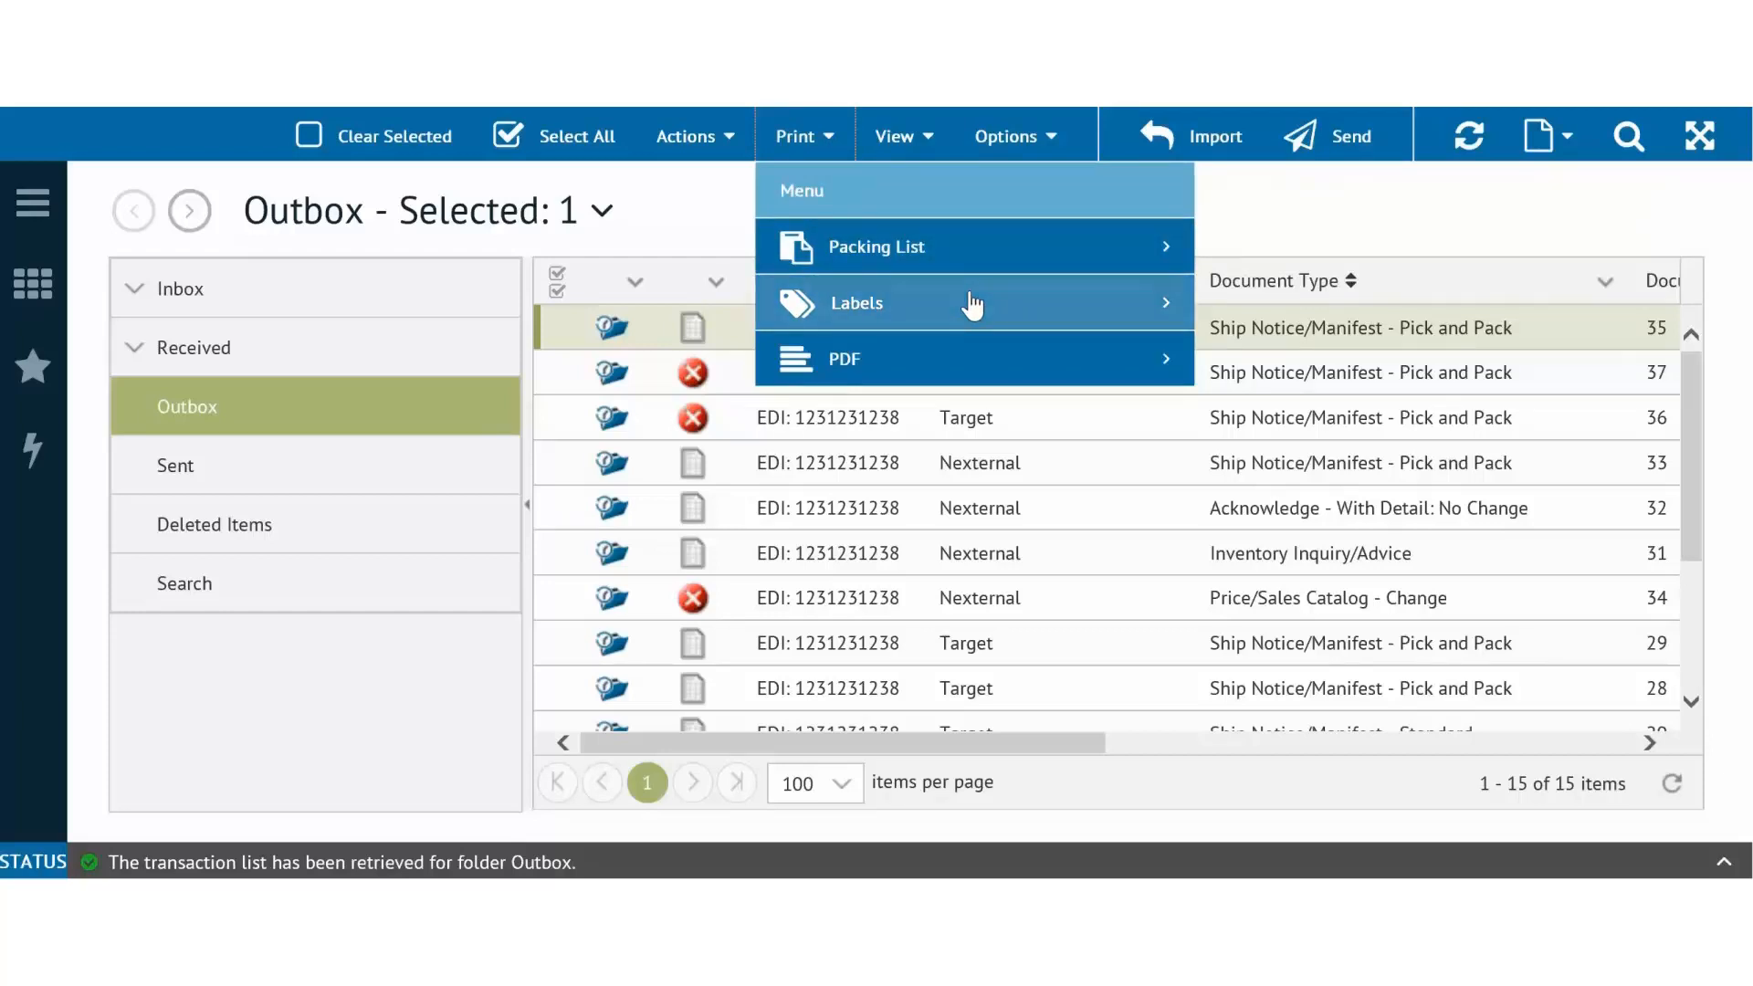
pyautogui.click(974, 306)
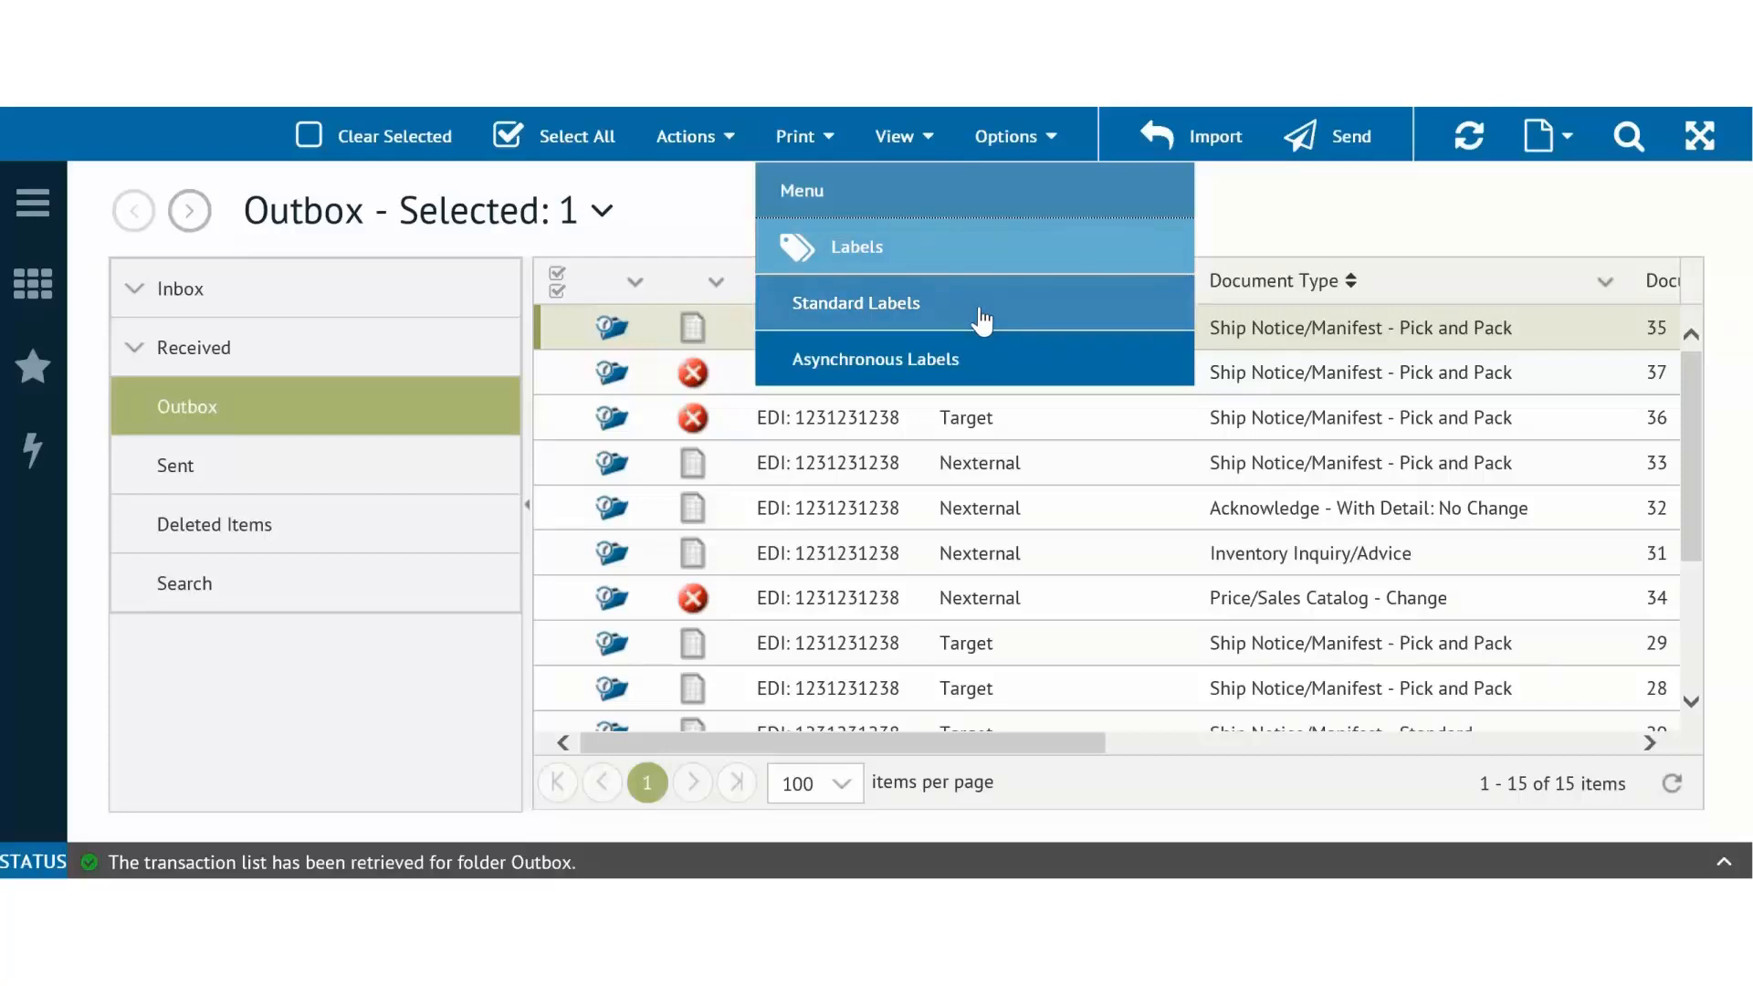
pyautogui.click(975, 305)
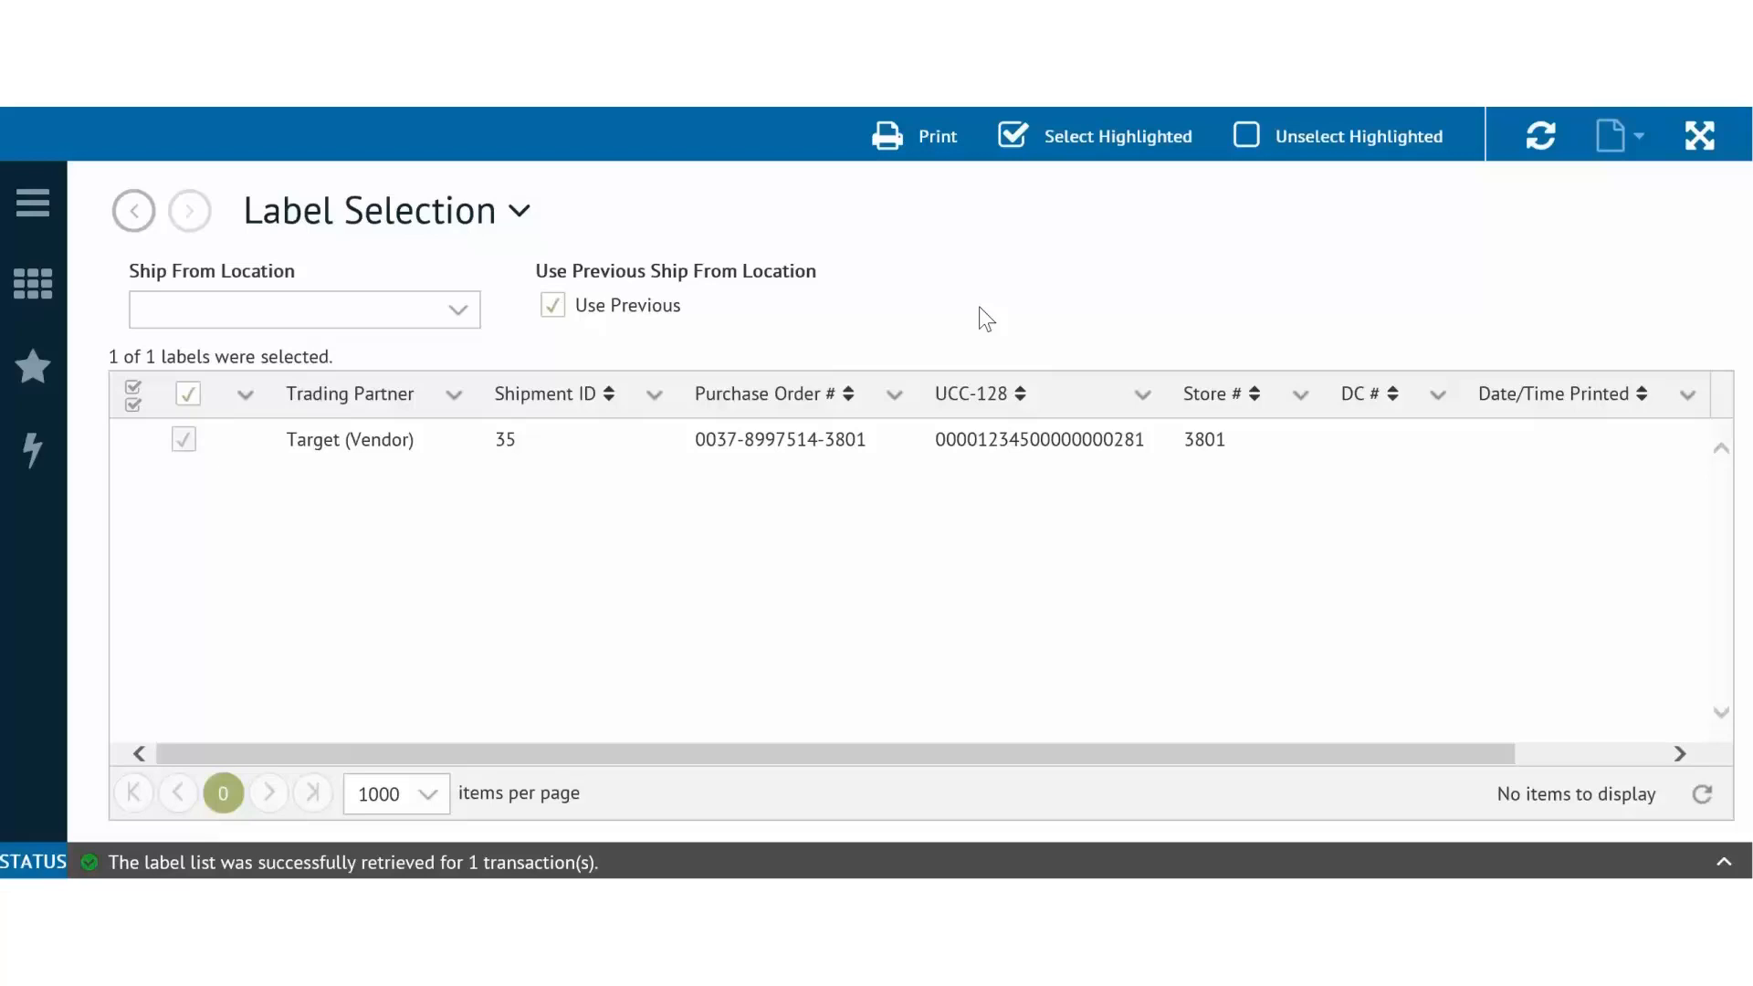
pyautogui.click(462, 314)
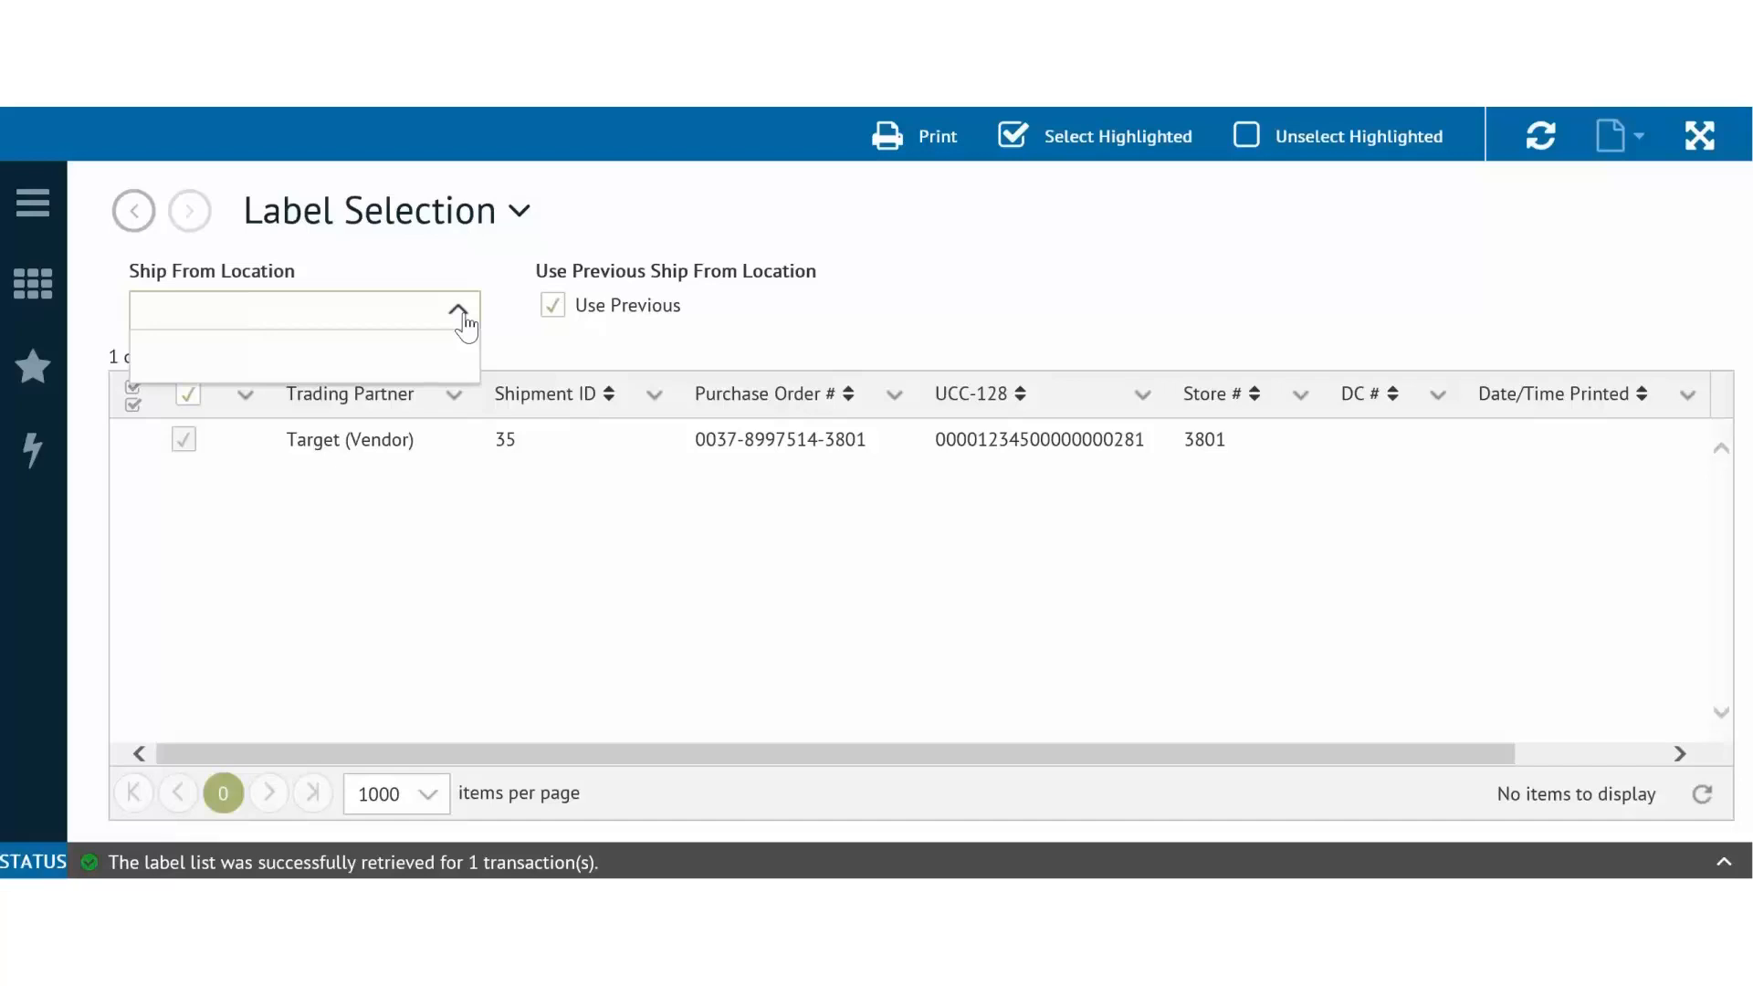
pyautogui.click(462, 314)
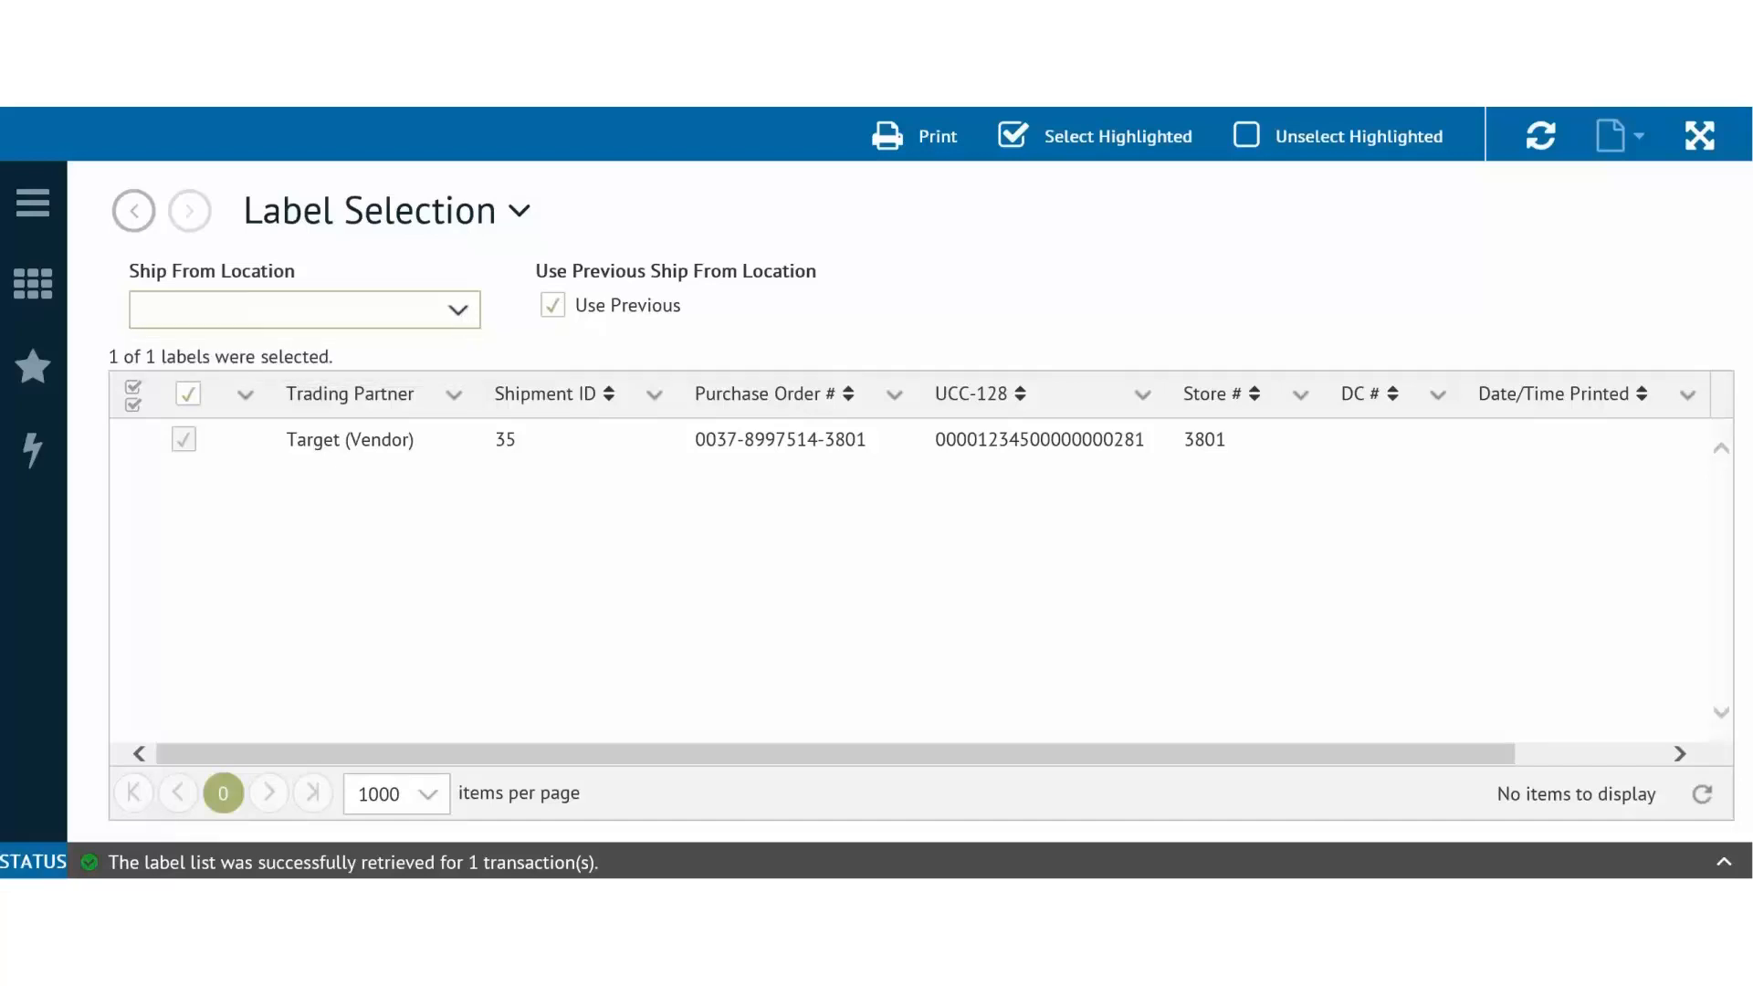
pyautogui.click(929, 153)
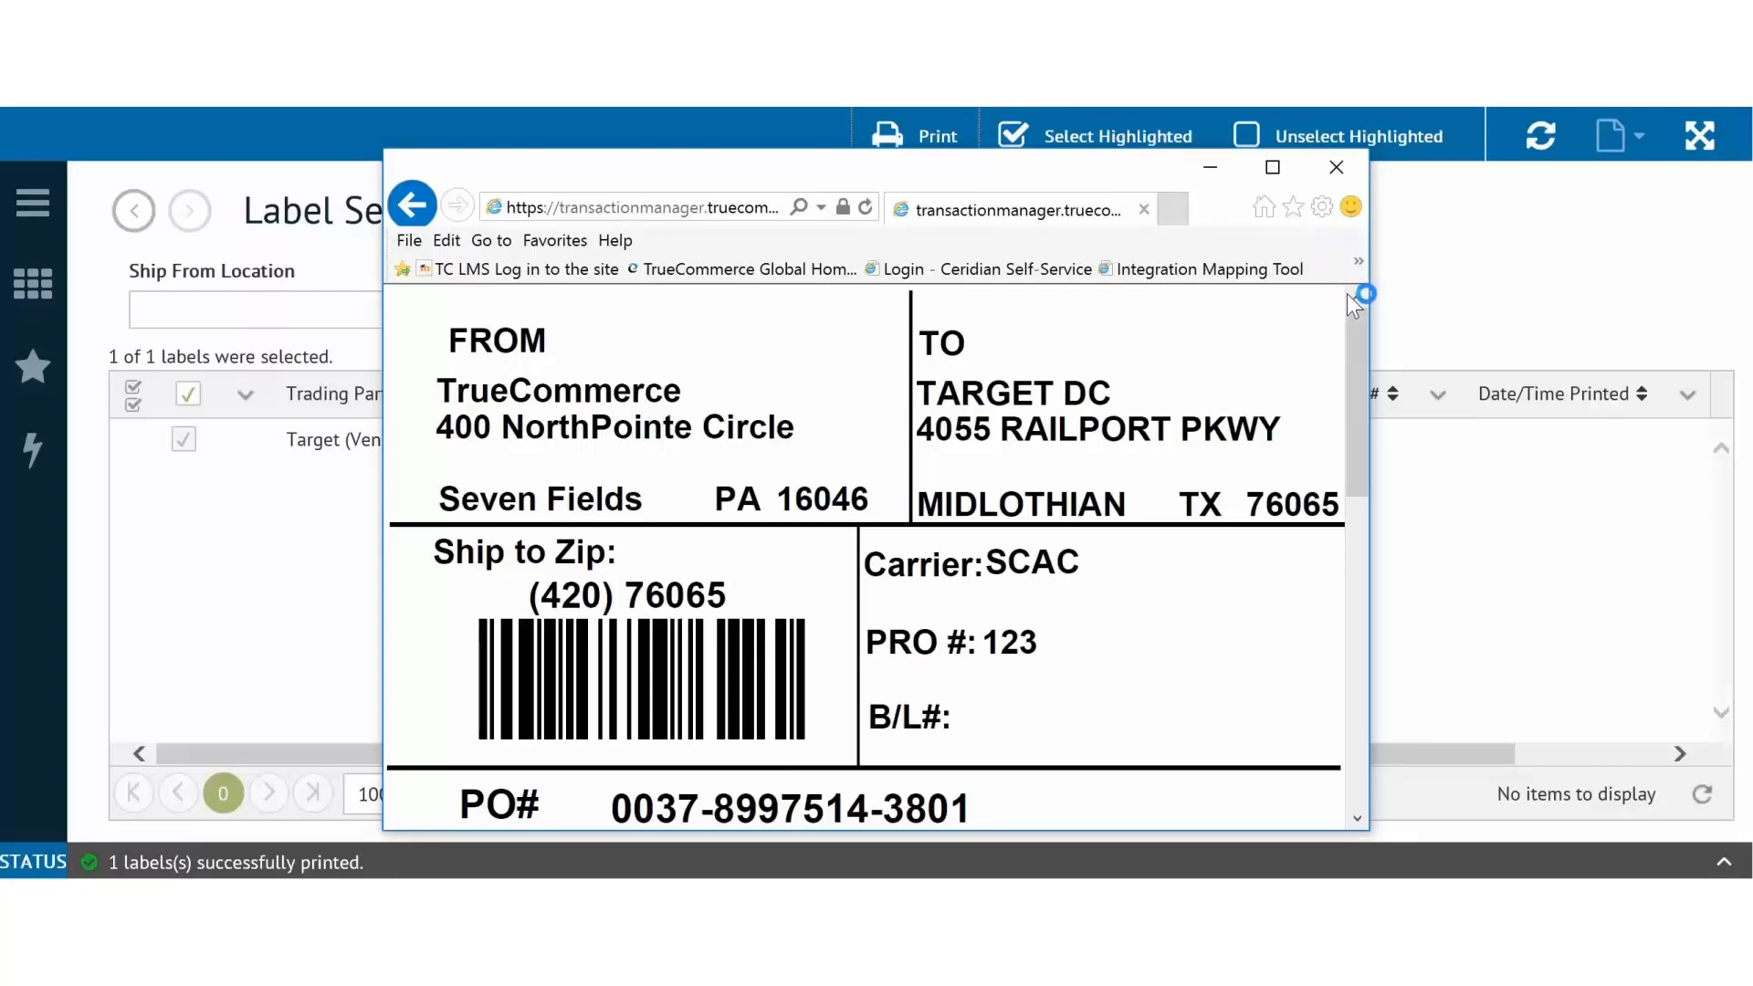
pyautogui.moveTo(1354, 316)
pyautogui.mouseDown()
pyautogui.moveTo(1362, 447)
pyautogui.moveTo(1356, 317)
pyautogui.mouseUp()
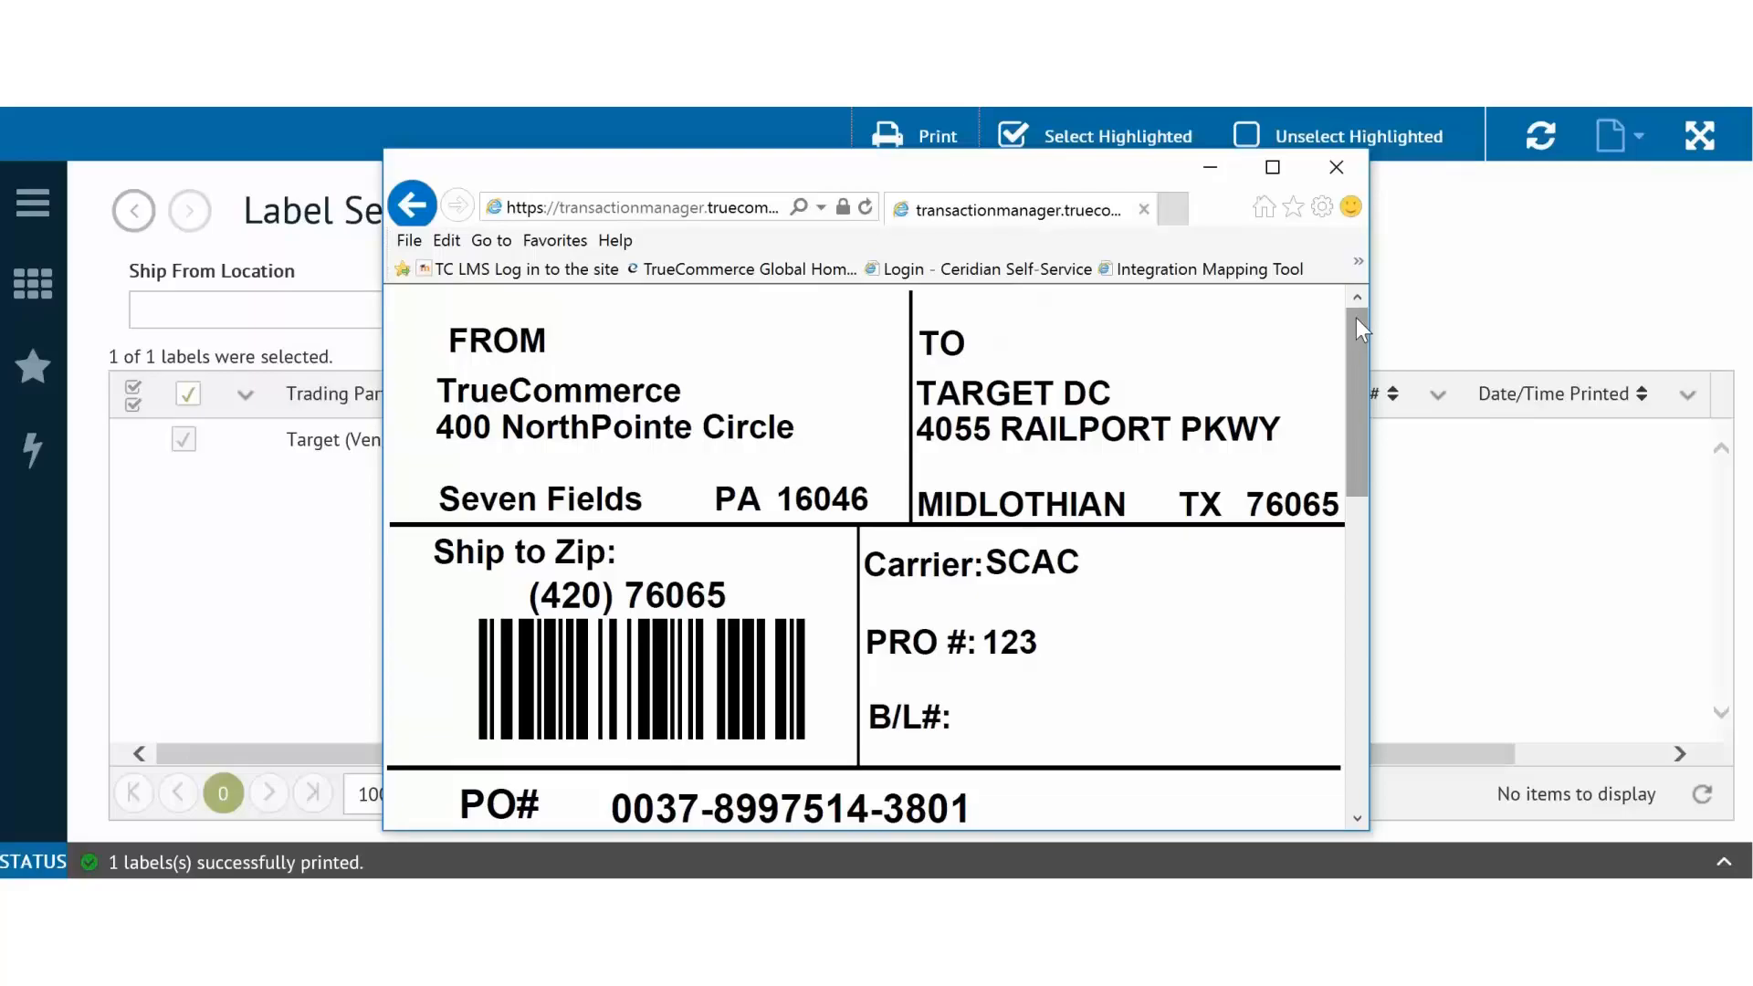